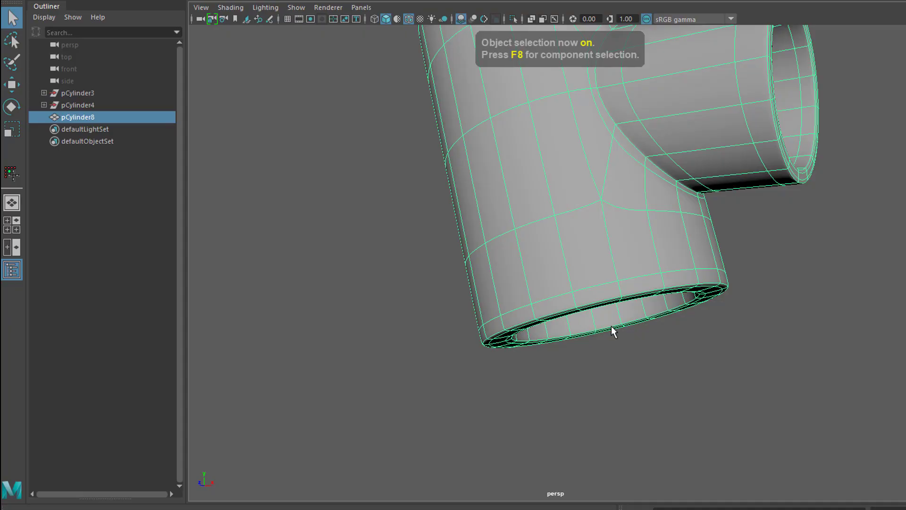
Examine the finished T-shaped pipe mesh from several sides, including the branch opening, the junction edges and the open pipe ends
{"action": "right_click_drag", "start_coordinate": [730, 450], "coordinate": [711, 20], "text": "alt"}
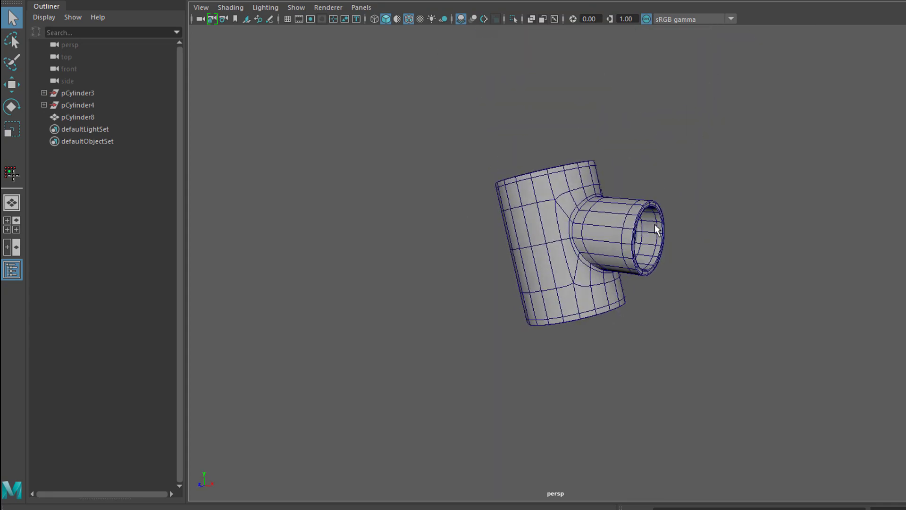
{"action": "scroll", "coordinate": [652, 238], "scroll_direction": "up", "scroll_amount": 5}
{"action": "left_click_drag", "start_coordinate": [647, 247], "coordinate": [642, 225], "text": "alt"}
{"action": "scroll", "coordinate": [661, 222], "scroll_direction": "down", "scroll_amount": 5}
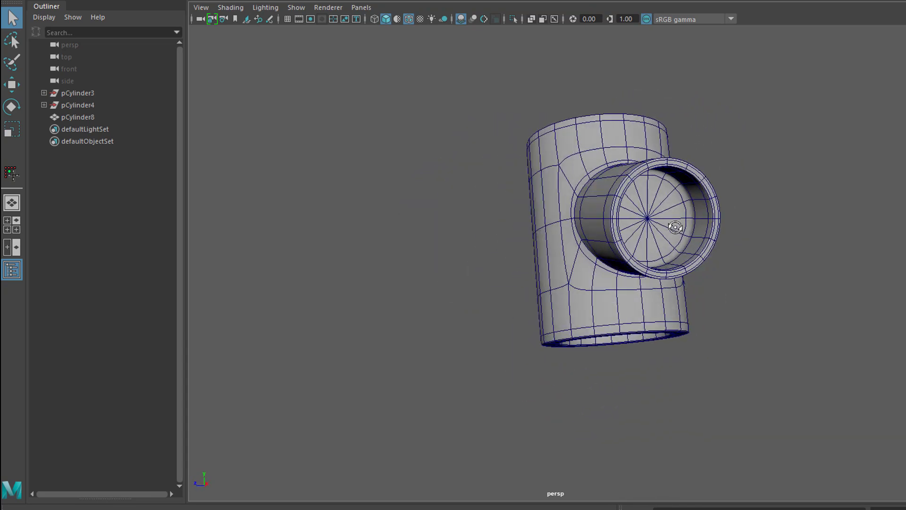
{"action": "scroll", "coordinate": [558, 247], "scroll_direction": "up", "scroll_amount": 5}
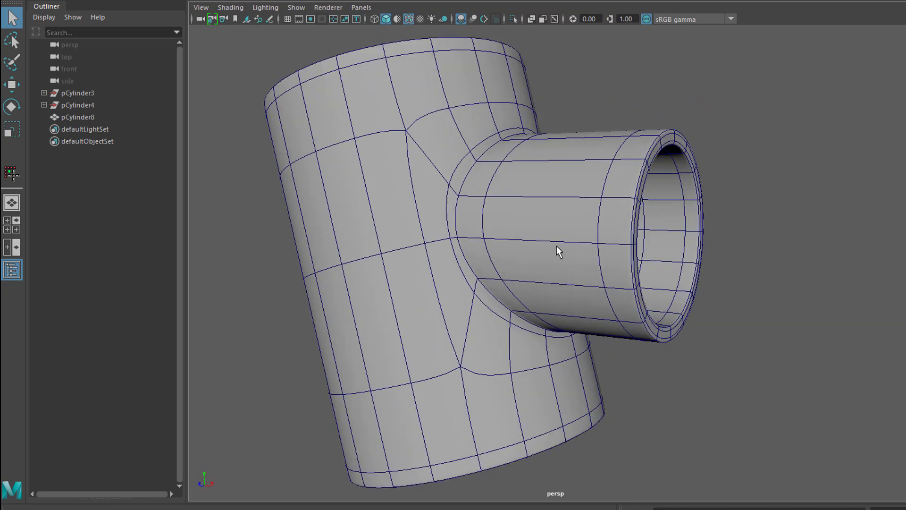
{"action": "middle_click_drag", "start_coordinate": [558, 248], "coordinate": [633, 263], "text": "alt"}
{"action": "scroll", "coordinate": [633, 263], "scroll_direction": "down", "scroll_amount": 3}
{"action": "left_click_drag", "start_coordinate": [659, 260], "coordinate": [587, 279], "text": "alt"}
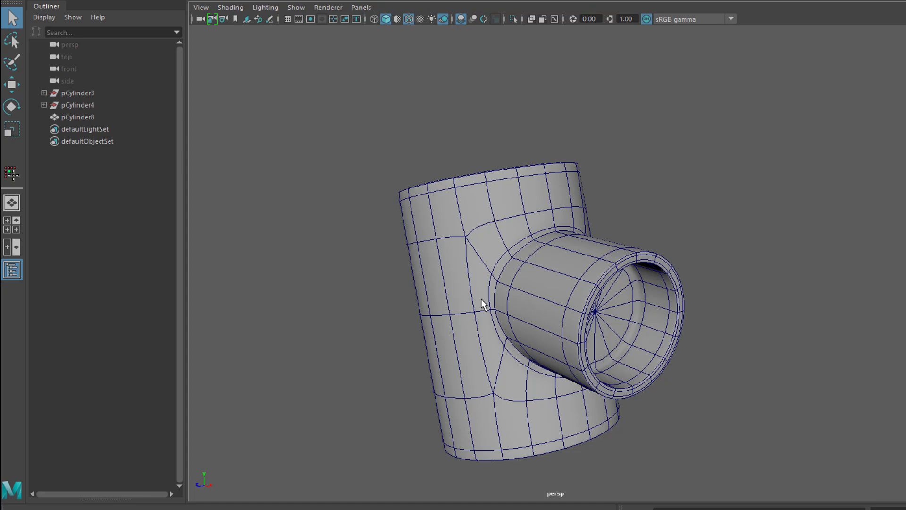
{"action": "left_click_drag", "start_coordinate": [452, 239], "coordinate": [815, 312], "text": "alt"}
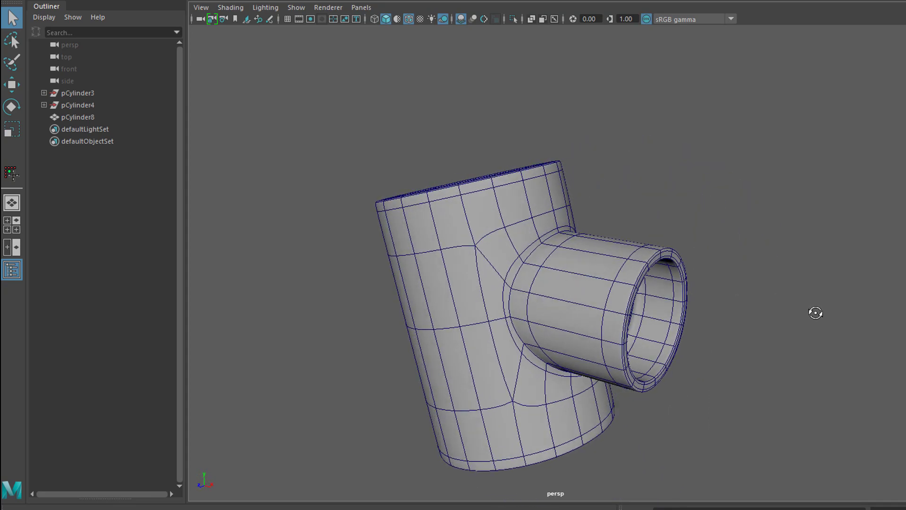
{"action": "middle_click_drag", "start_coordinate": [784, 263], "coordinate": [770, 293], "text": "alt"}
{"action": "left_click_drag", "start_coordinate": [769, 293], "coordinate": [749, 289], "text": "alt"}
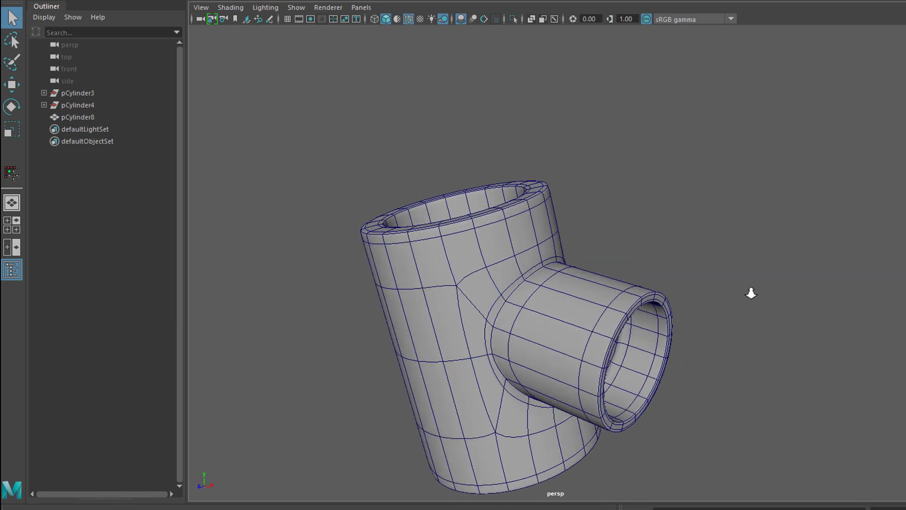
{"action": "scroll", "coordinate": [749, 288], "scroll_direction": "up", "scroll_amount": 1}
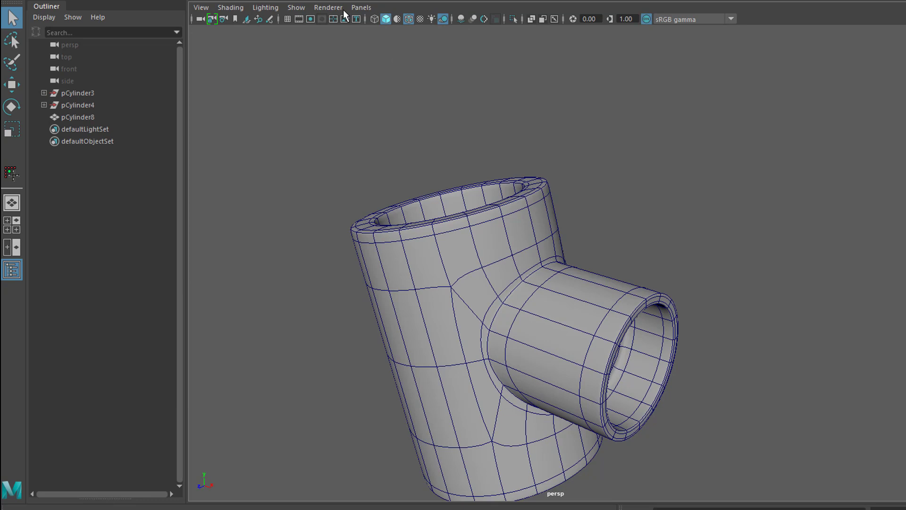
Turn off Wireframe on Shaded and inspect the pipe's smooth shading around the junction
{"action": "left_click", "coordinate": [229, 7]}
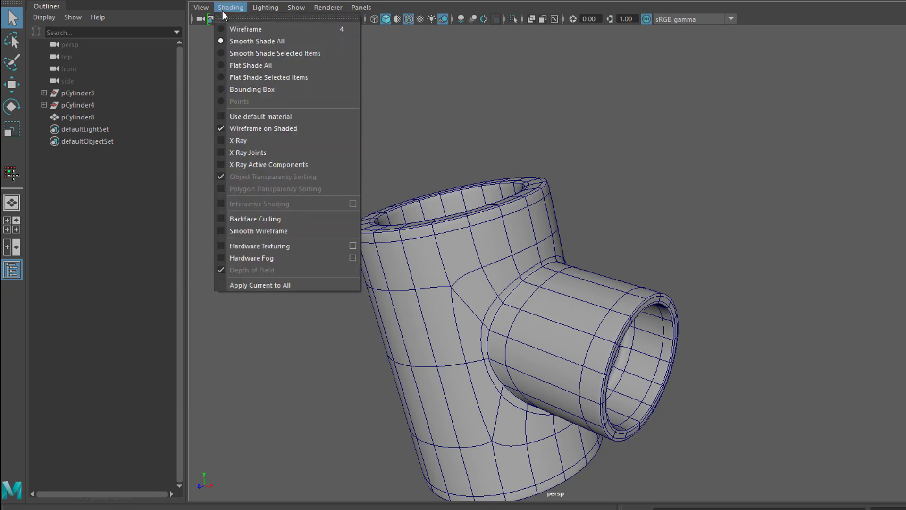
{"action": "left_click", "coordinate": [273, 126]}
{"action": "left_click_drag", "start_coordinate": [506, 350], "coordinate": [624, 301], "text": "alt"}
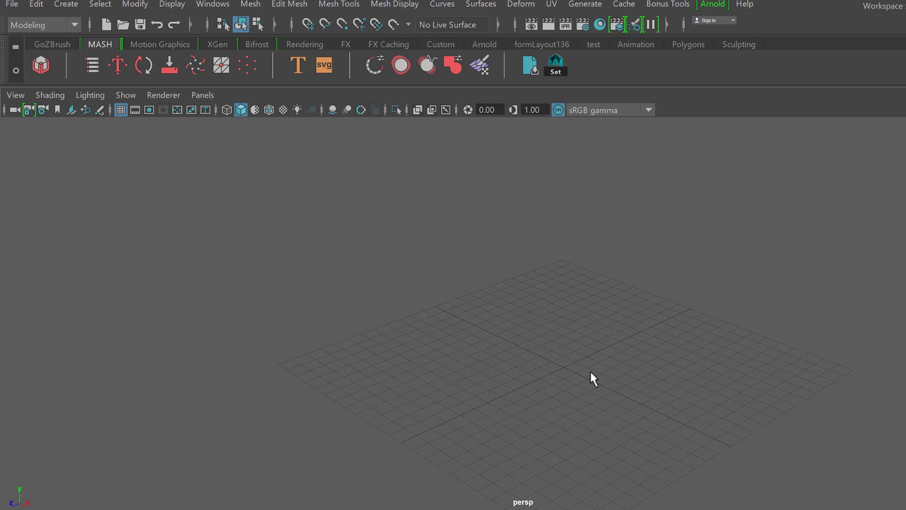
Create a polygon cylinder, raise it above the grid and scale it vertically into a tall pipe
{"action": "key", "text": "ctrl+z"}
{"action": "key", "text": "w"}
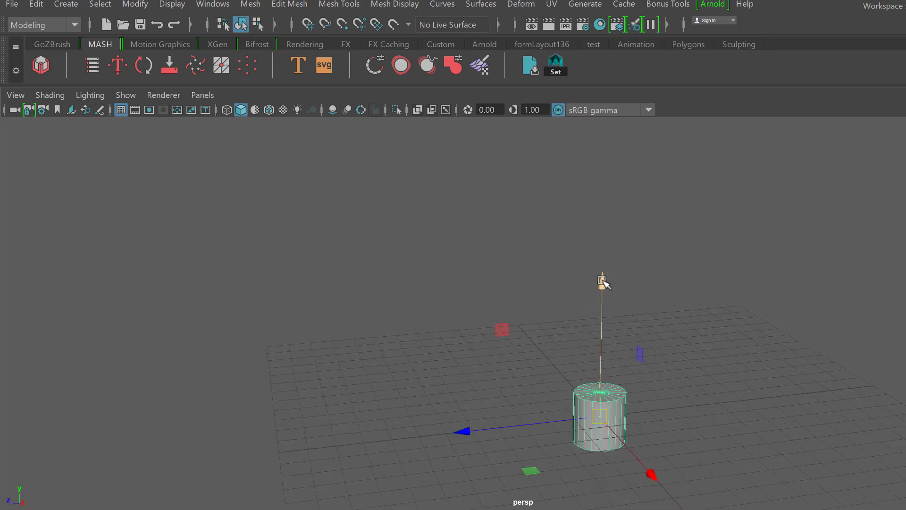
{"action": "left_click_drag", "start_coordinate": [603, 283], "coordinate": [603, 155]}
{"action": "left_click_drag", "start_coordinate": [622, 324], "coordinate": [670, 304], "text": "alt"}
{"action": "middle_click_drag", "start_coordinate": [594, 304], "coordinate": [525, 399], "text": "alt"}
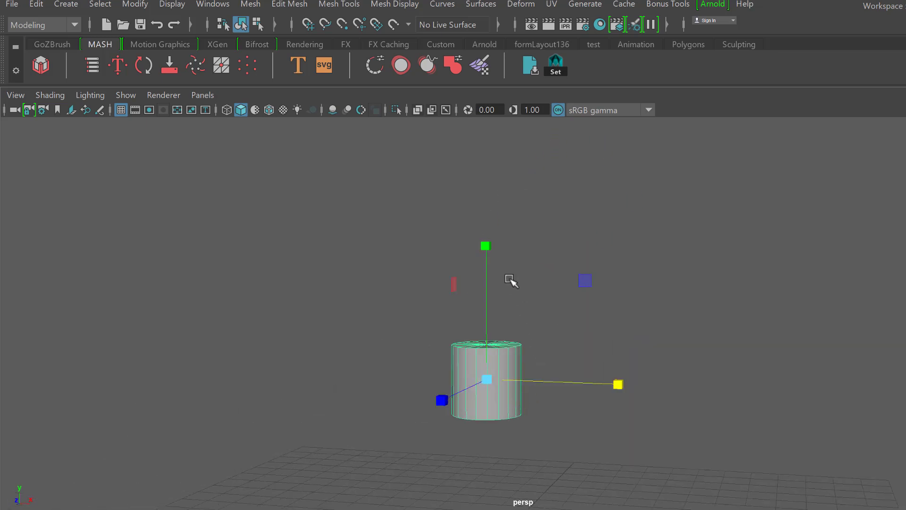
{"action": "left_click_drag", "start_coordinate": [485, 245], "coordinate": [486, 198]}
{"action": "left_click_drag", "start_coordinate": [488, 247], "coordinate": [491, 10]}
{"action": "scroll", "coordinate": [528, 316], "scroll_direction": "down", "scroll_amount": 5}
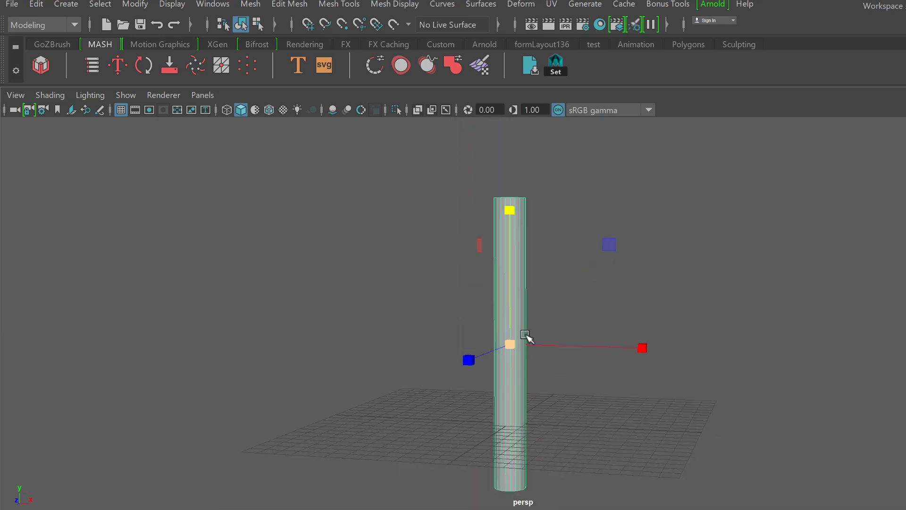
{"action": "scroll", "coordinate": [527, 317], "scroll_direction": "up", "scroll_amount": 2}
{"action": "left_click_drag", "start_coordinate": [502, 223], "coordinate": [508, 272]}
Add a second short cylinder, rotate it to lie horizontally and position it intersecting the side of the tall cylinder
{"action": "key", "text": "e"}
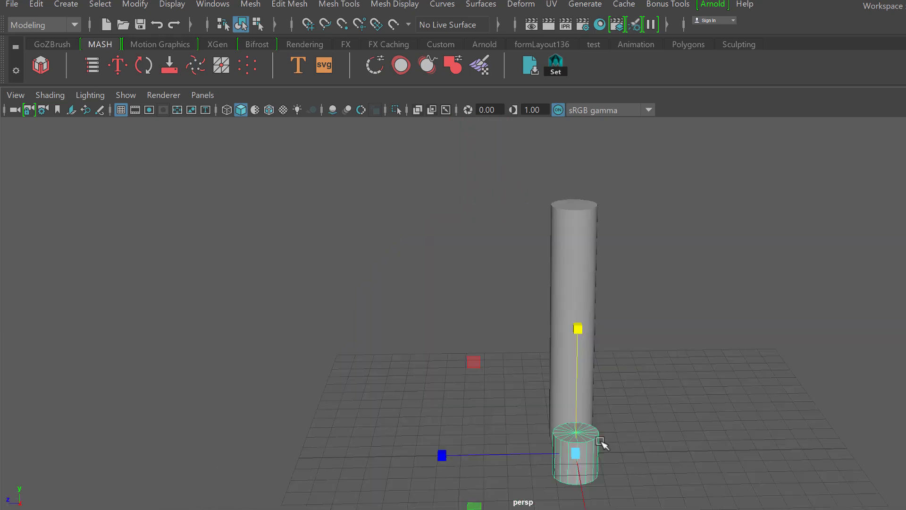
{"action": "left_click_drag", "start_coordinate": [602, 442], "coordinate": [588, 393], "text": "alt"}
{"action": "key", "text": "e"}
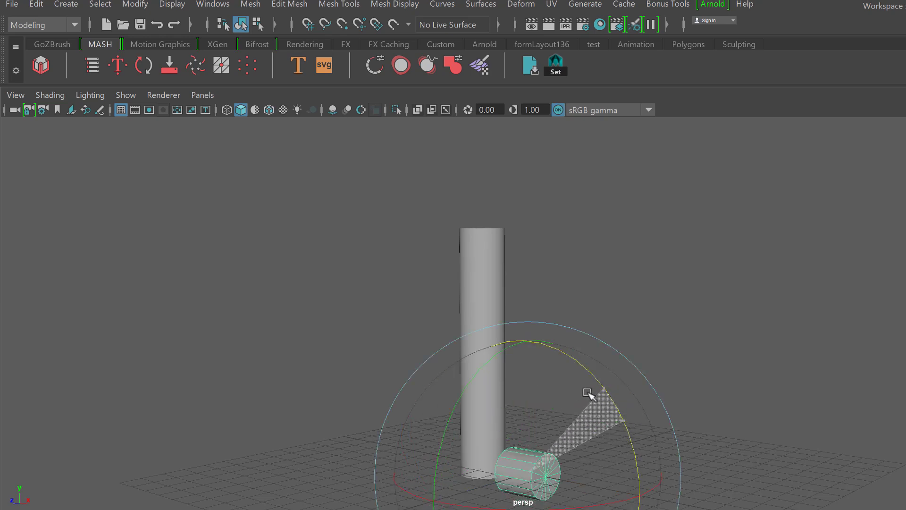
{"action": "key", "text": "w"}
{"action": "left_click_drag", "start_coordinate": [527, 338], "coordinate": [546, 425]}
{"action": "key", "text": "w"}
{"action": "left_click", "coordinate": [618, 350]}
{"action": "key", "text": "e"}
{"action": "left_click_drag", "start_coordinate": [651, 245], "coordinate": [638, 381]}
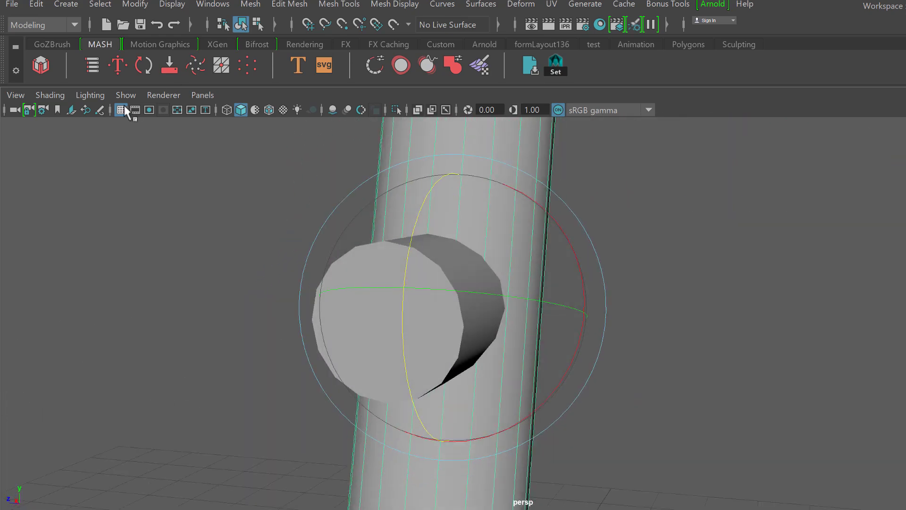
Display the wireframe over the shaded cylinders to check how their edges line up
{"action": "key", "text": "alt+5"}
{"action": "left_click", "coordinate": [648, 274]}
{"action": "scroll", "coordinate": [456, 332], "scroll_direction": "down", "scroll_amount": 3}
{"action": "left_click_drag", "start_coordinate": [457, 333], "coordinate": [534, 311], "text": "alt"}
Select the short branch and the tall cylinder and merge them with a Boolean union
{"action": "left_click", "coordinate": [457, 203]}
{"action": "left_click_drag", "start_coordinate": [445, 148], "coordinate": [665, 255], "text": "alt"}
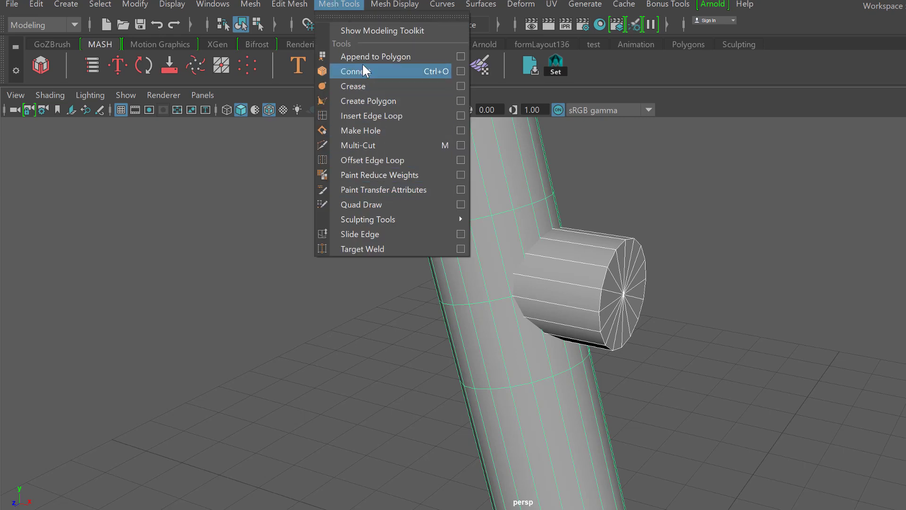
{"action": "mouse_move", "coordinate": [304, 6]}
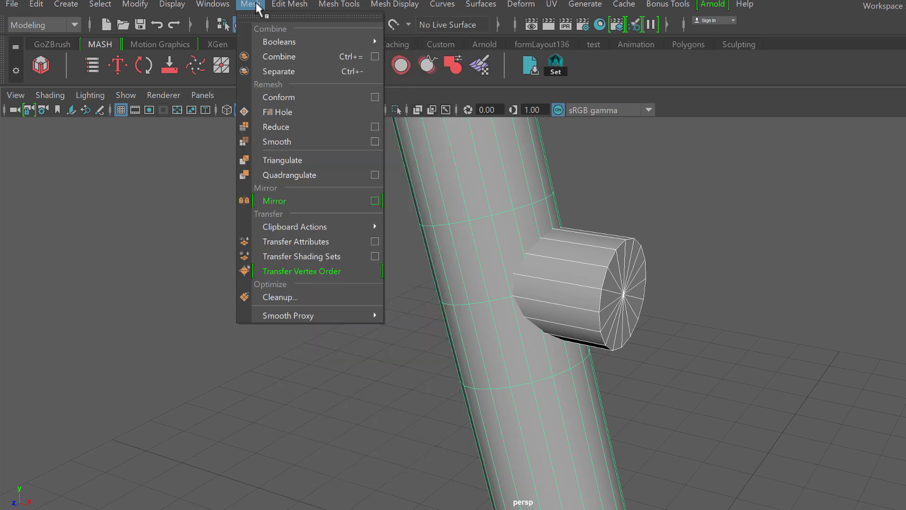
{"action": "left_click", "coordinate": [256, 4]}
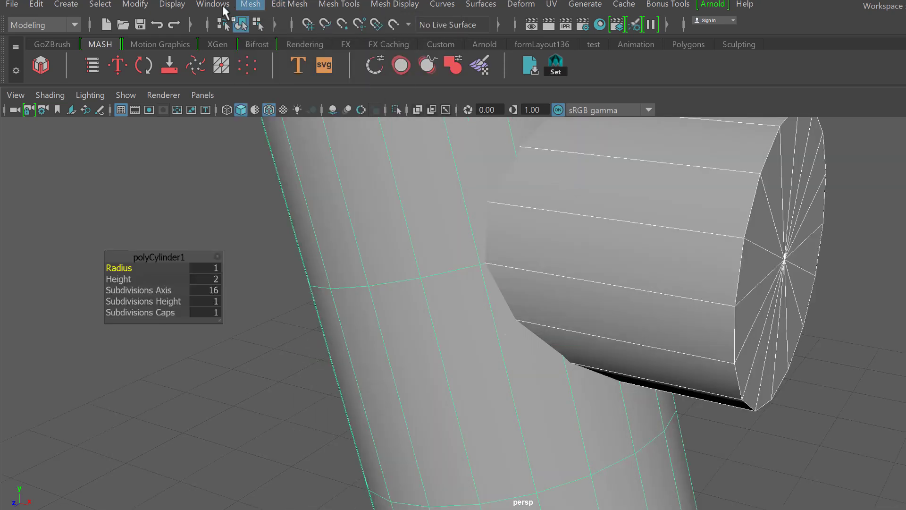
{"action": "left_click", "coordinate": [241, 6]}
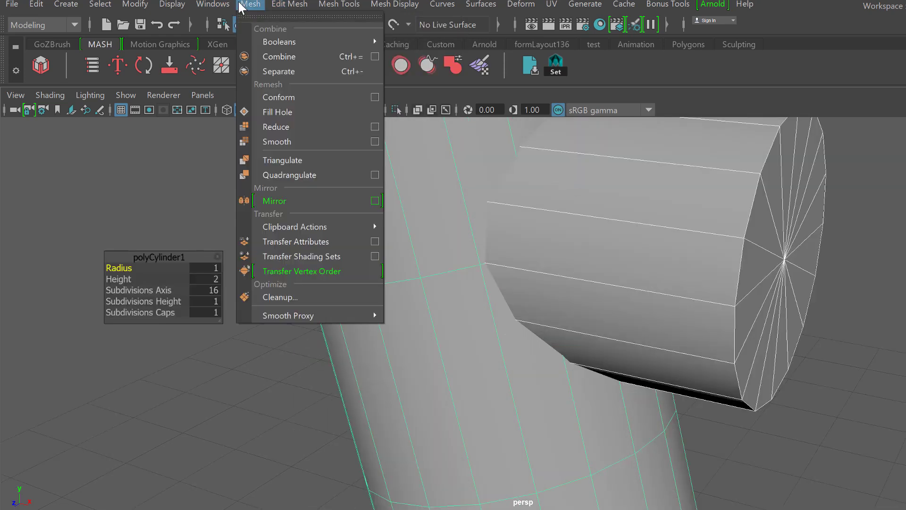
{"action": "mouse_move", "coordinate": [270, 40]}
{"action": "left_click", "coordinate": [415, 53]}
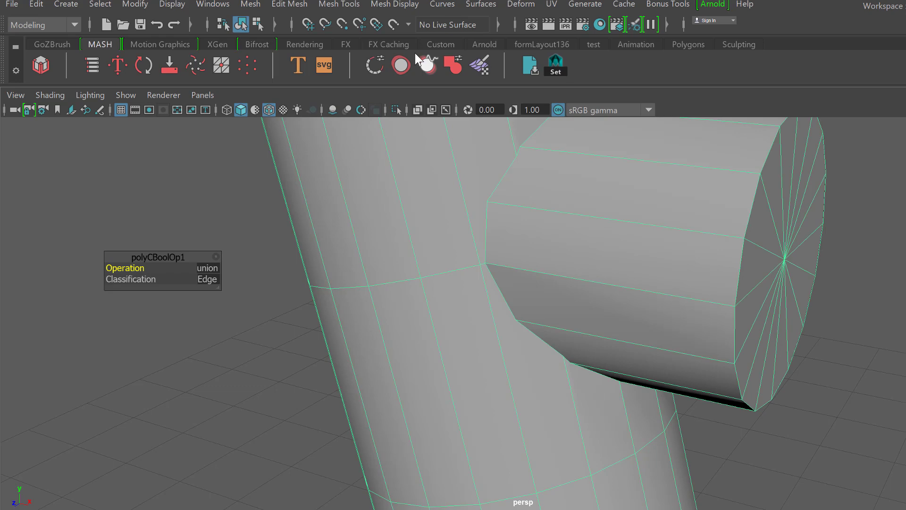
Delete all construction history in the scene, with the merged pipe selected
{"action": "left_click", "coordinate": [805, 340]}
{"action": "scroll", "coordinate": [789, 325], "scroll_direction": "down", "scroll_amount": 5}
{"action": "mouse_move", "coordinate": [781, 299]}
{"action": "left_mouse_down", "text": "alt"}
{"action": "mouse_move", "coordinate": [636, 269]}
{"action": "mouse_move", "coordinate": [695, 294]}
{"action": "mouse_move", "coordinate": [775, 287]}
{"action": "left_mouse_up", "text": "alt"}
{"action": "left_click", "coordinate": [513, 218]}
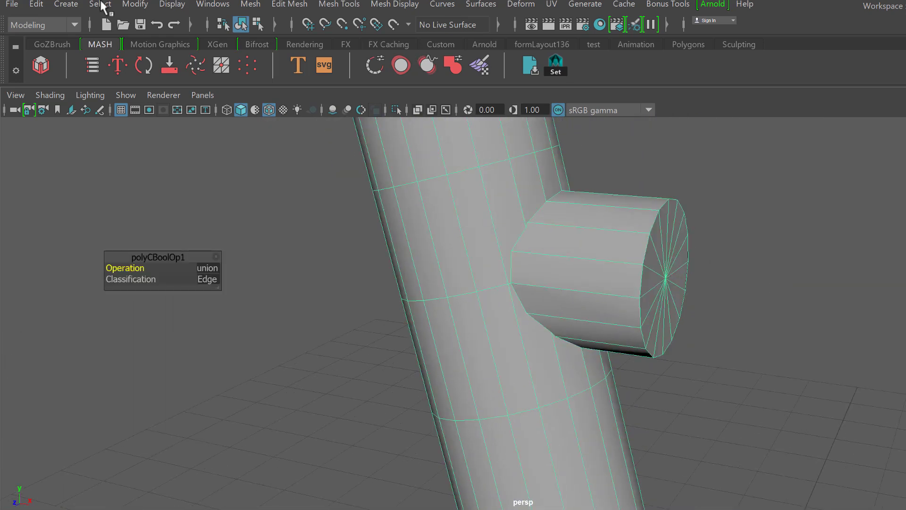
{"action": "left_click", "coordinate": [35, 6]}
{"action": "mouse_move", "coordinate": [208, 191]}
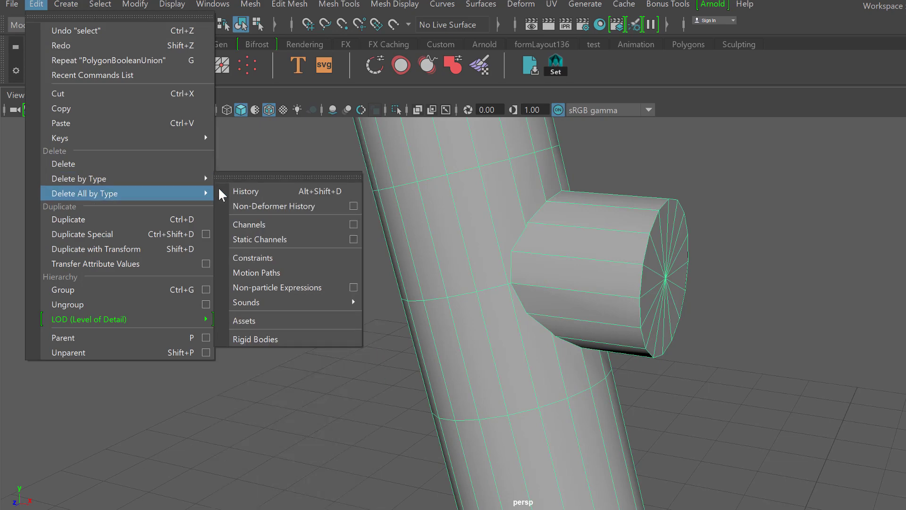
{"action": "left_click", "coordinate": [259, 194]}
Select the tall pipe's faces surrounding the branch and extrude them together with an offset of 0.1
{"action": "scroll", "coordinate": [549, 218], "scroll_direction": "up", "scroll_amount": 3}
{"action": "left_click_drag", "start_coordinate": [595, 306], "coordinate": [515, 311], "text": "alt"}
{"action": "left_click", "coordinate": [712, 174]}
{"action": "scroll", "coordinate": [629, 249], "scroll_direction": "up", "scroll_amount": 3}
{"action": "left_click_drag", "start_coordinate": [609, 210], "coordinate": [602, 376], "text": "alt"}
{"action": "left_click", "coordinate": [593, 240]}
{"action": "key", "text": "F8"}
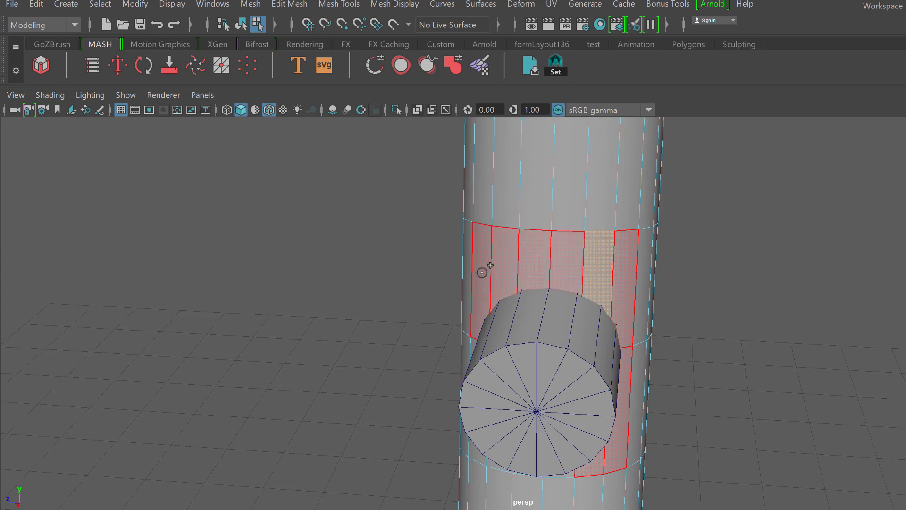
{"action": "left_click", "coordinate": [520, 321]}
{"action": "left_click_drag", "start_coordinate": [527, 325], "coordinate": [510, 373], "text": "alt"}
{"action": "left_click", "coordinate": [606, 432], "text": "shift"}
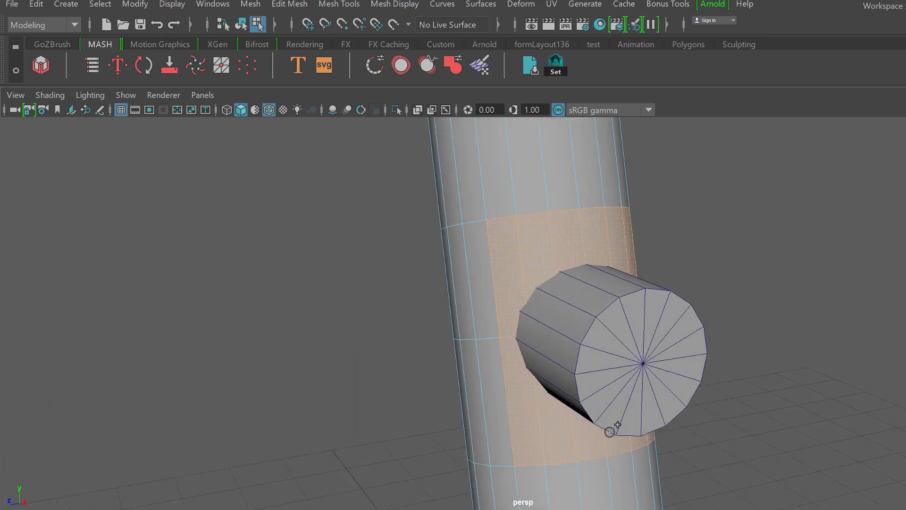
{"action": "left_click_drag", "start_coordinate": [584, 272], "coordinate": [571, 269], "text": "alt"}
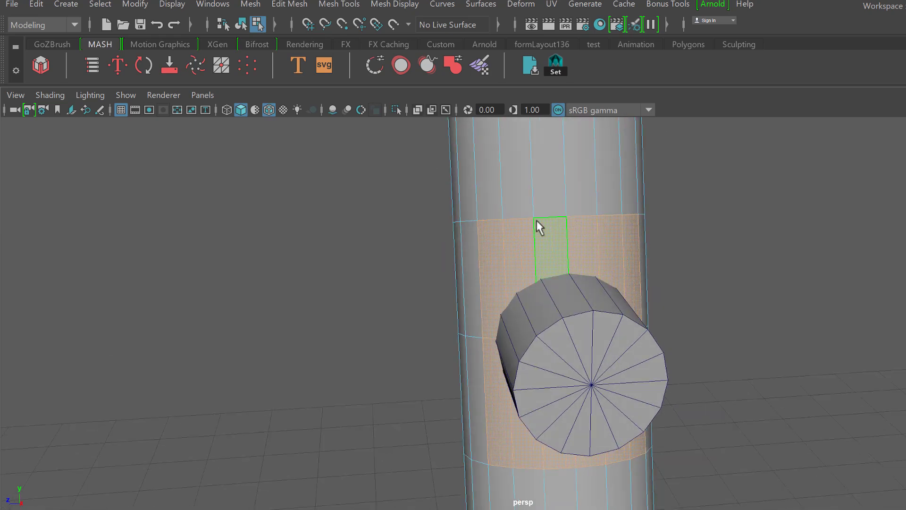
{"action": "left_click_drag", "start_coordinate": [484, 274], "coordinate": [515, 289], "text": "alt"}
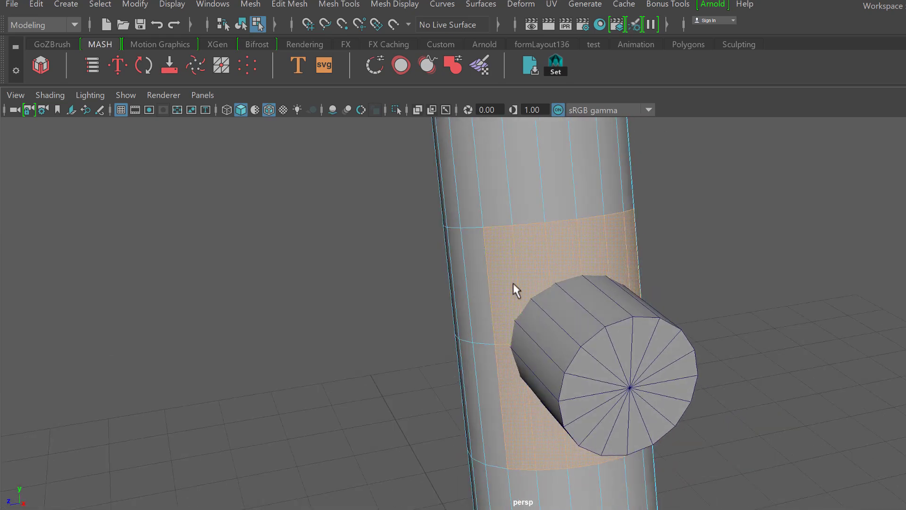
{"action": "key", "text": "ctrl+e"}
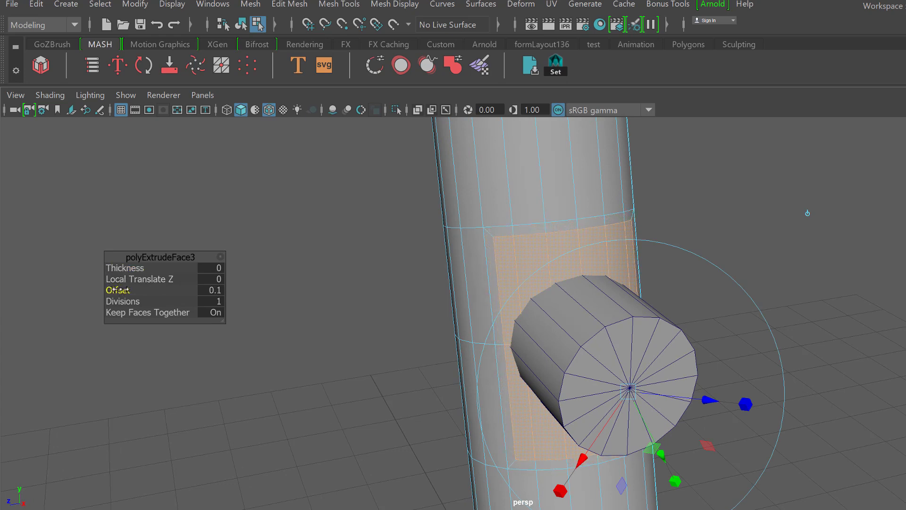
{"action": "left_click_drag", "start_coordinate": [666, 291], "coordinate": [636, 275], "text": "alt"}
{"action": "left_click", "coordinate": [765, 235]}
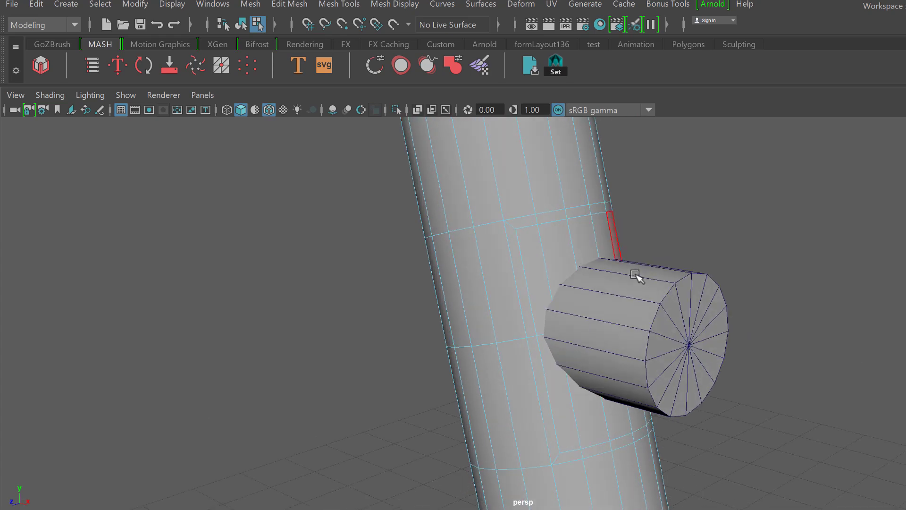
Select all the inset faces encircling the branch on the tall pipe and delete them, leaving a gap around the branch
{"action": "left_click", "coordinate": [497, 173]}
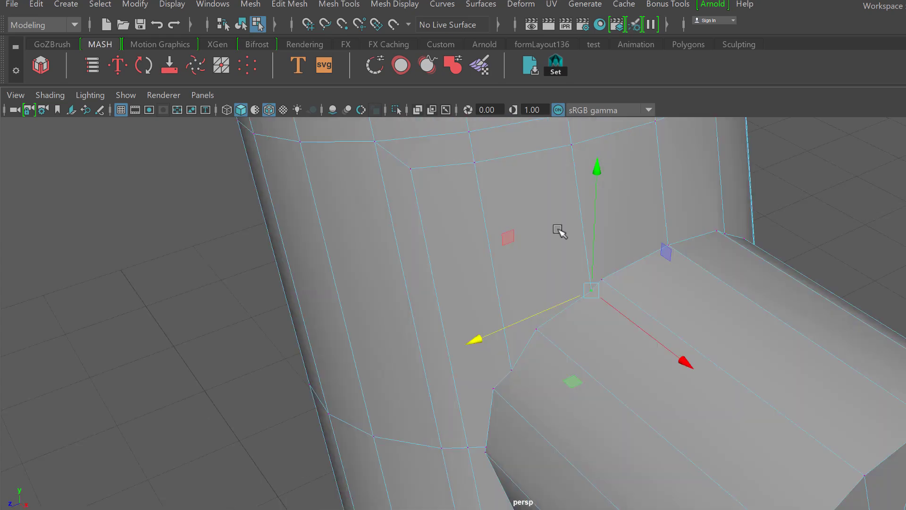
{"action": "left_click", "coordinate": [538, 250], "text": "shift"}
{"action": "left_click", "coordinate": [493, 271], "text": "shift"}
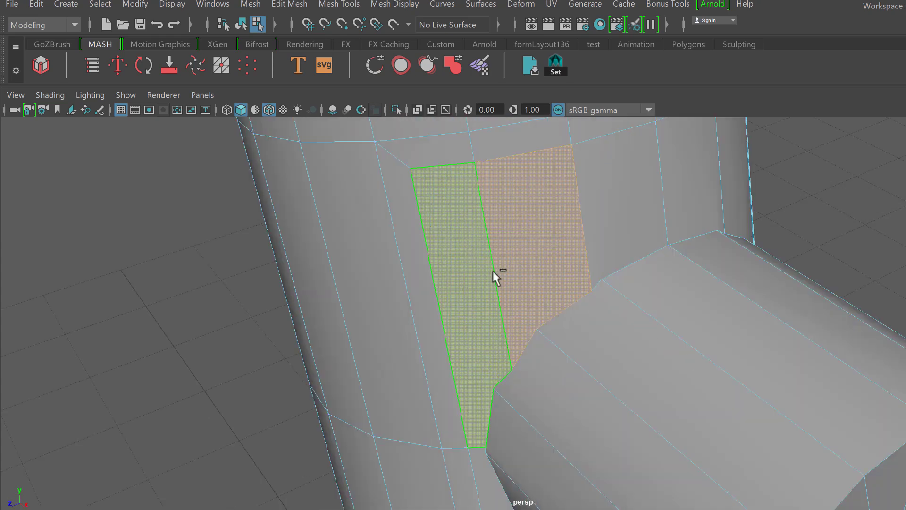
{"action": "left_click", "coordinate": [633, 236], "text": "shift"}
{"action": "left_click", "coordinate": [678, 221], "text": "shift"}
{"action": "scroll", "coordinate": [656, 263], "scroll_direction": "down", "scroll_amount": 2}
{"action": "left_click_drag", "start_coordinate": [656, 263], "coordinate": [636, 254], "text": "alt"}
{"action": "left_click", "coordinate": [665, 259], "text": "shift"}
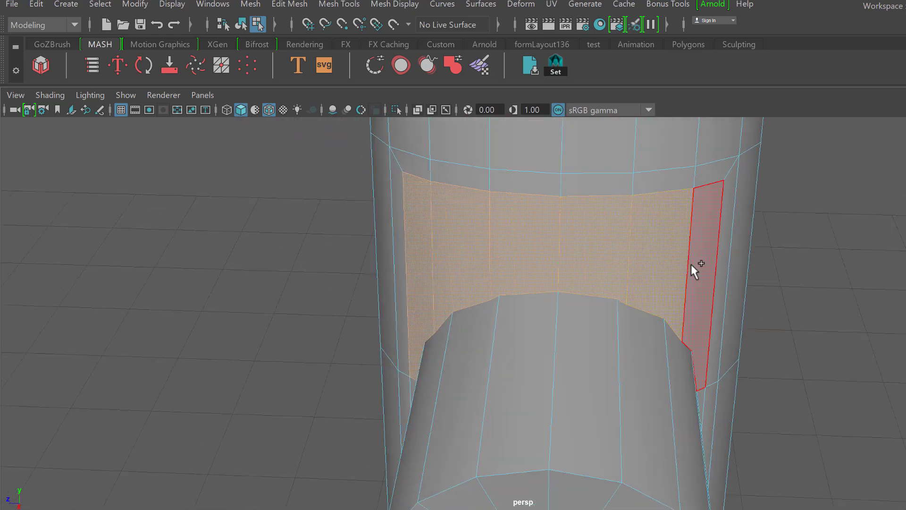
{"action": "left_click", "coordinate": [698, 300], "text": "shift"}
{"action": "left_click_drag", "start_coordinate": [686, 345], "coordinate": [606, 147], "text": "alt"}
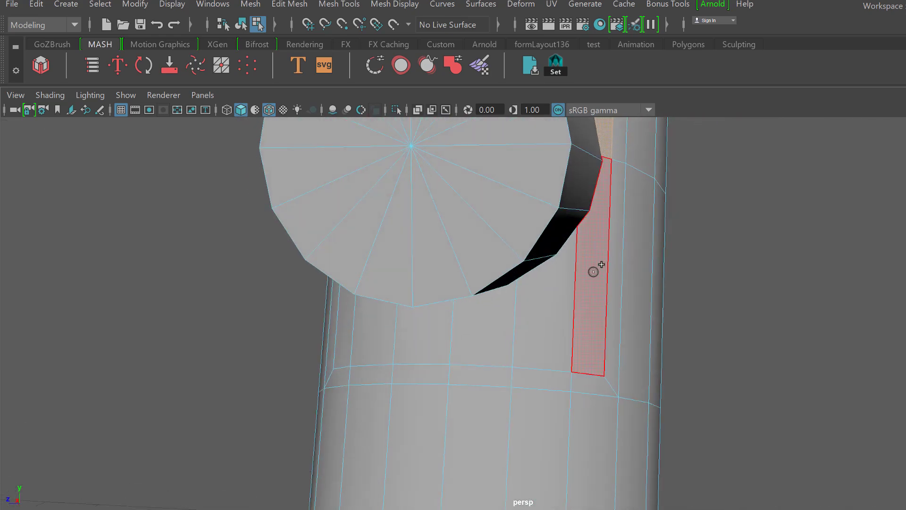
{"action": "left_click_drag", "start_coordinate": [358, 339], "coordinate": [393, 287], "text": "alt"}
{"action": "key", "text": "Caps_Lock"}
{"action": "left_click", "coordinate": [392, 283]}
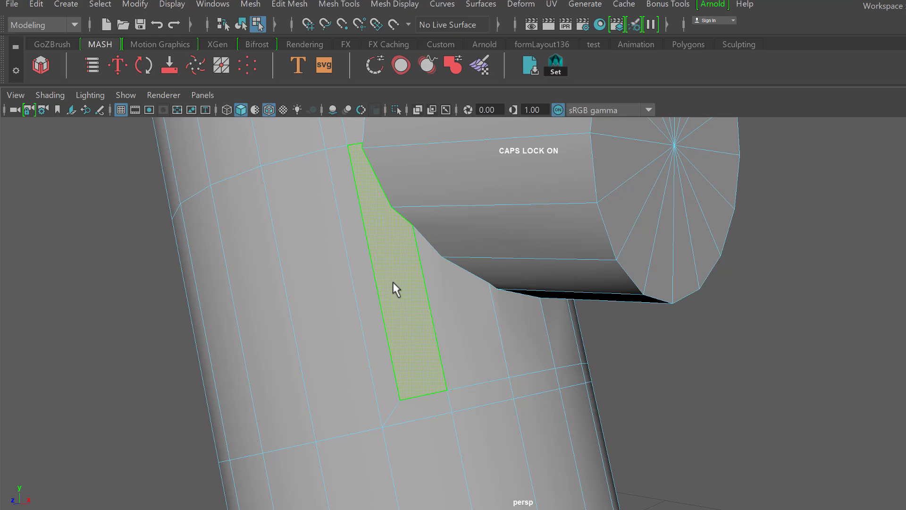
{"action": "key", "text": "ctrl+z"}
{"action": "left_click", "coordinate": [399, 285], "text": "shift"}
{"action": "key", "text": "Delete"}
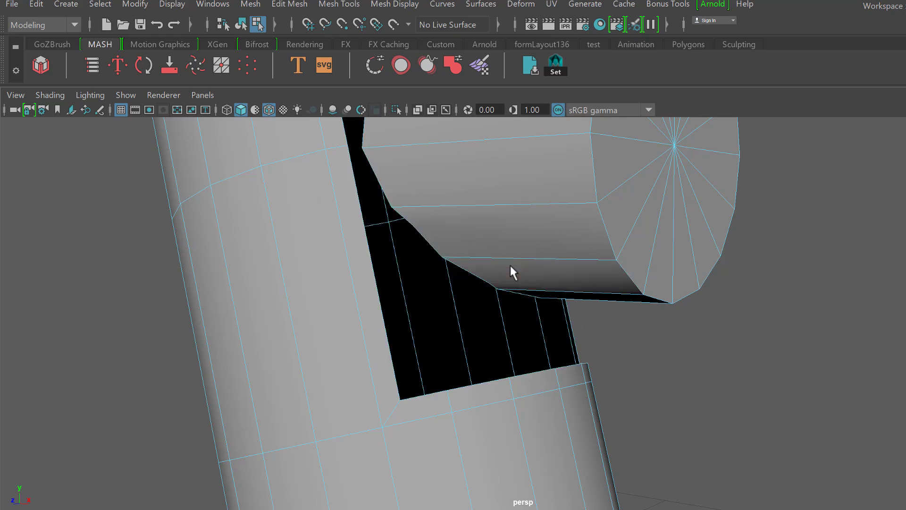
{"action": "middle_click_drag", "start_coordinate": [501, 226], "coordinate": [497, 338], "text": "alt"}
{"action": "left_click_drag", "start_coordinate": [497, 338], "coordinate": [498, 362], "text": "alt"}
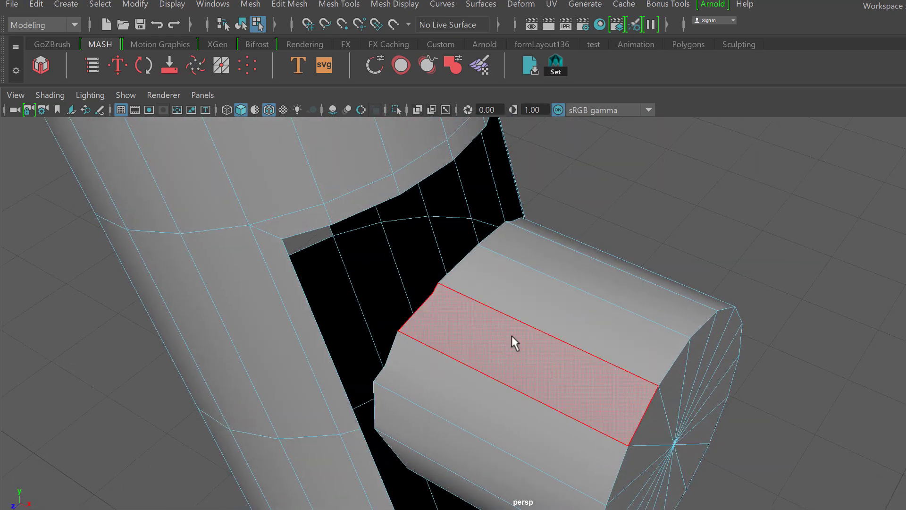
Select all of the branch's vertices and merge the near-duplicates around its open end
{"action": "left_click", "coordinate": [519, 295]}
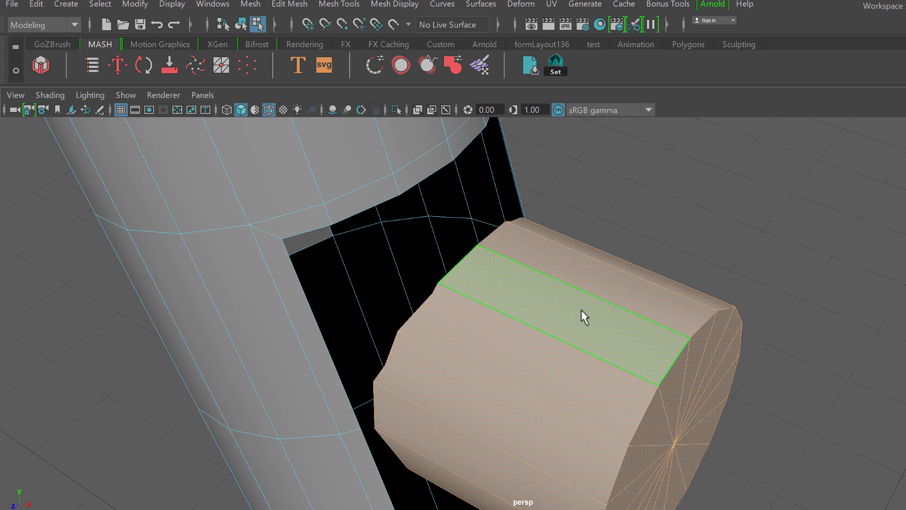
{"action": "key", "text": "ctrl+F9"}
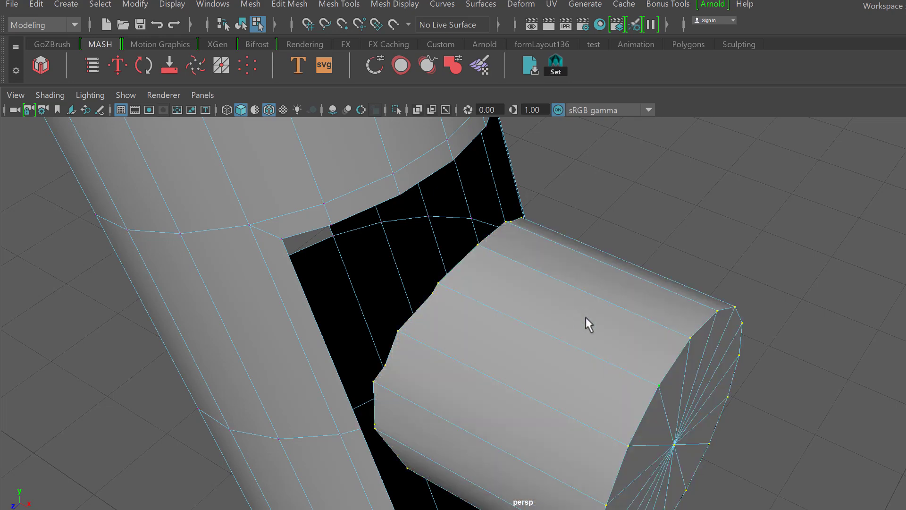
{"action": "left_click_drag", "start_coordinate": [569, 300], "coordinate": [486, 289], "text": "alt"}
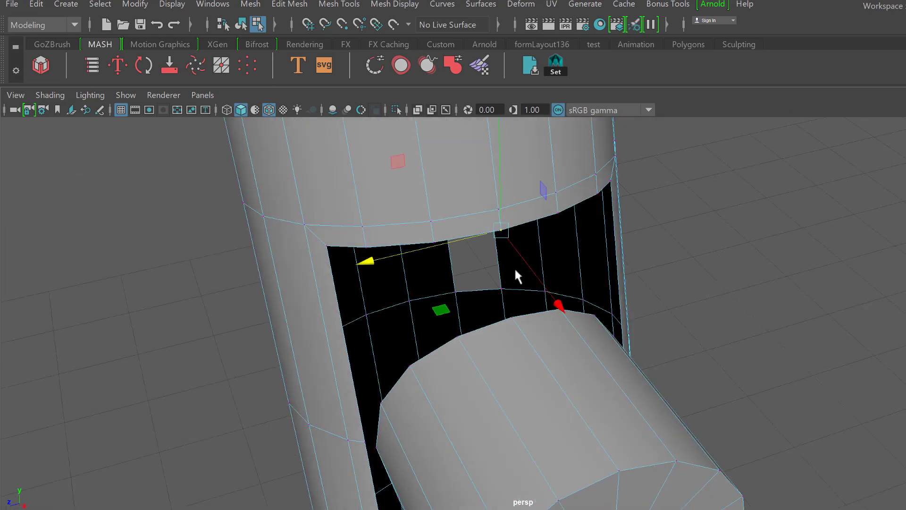
Snap the vertices along the gap's upper rim and near side onto the matching vertices of the branch's open end
{"action": "key", "text": "v"}
{"action": "middle_click_drag", "start_coordinate": [517, 276], "coordinate": [382, 395]}
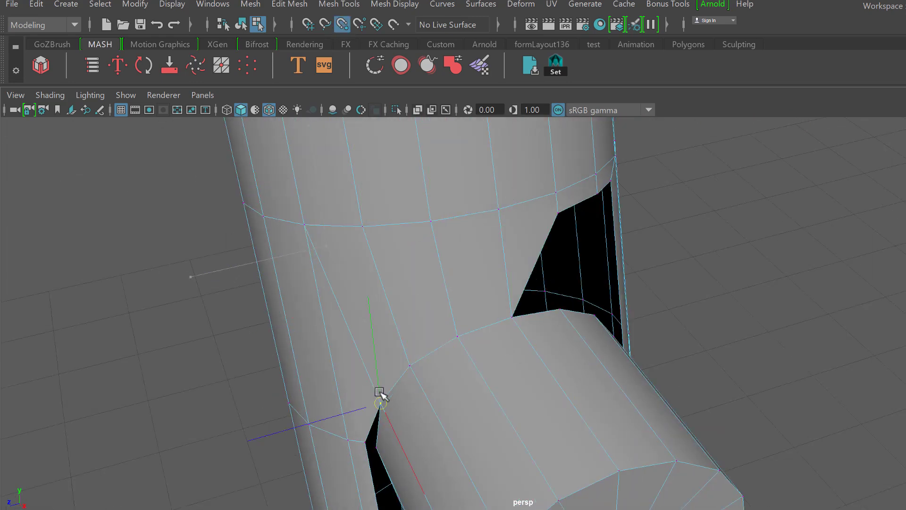
{"action": "left_click_drag", "start_coordinate": [380, 394], "coordinate": [473, 237], "text": "alt"}
{"action": "middle_click_drag", "start_coordinate": [418, 259], "coordinate": [431, 263]}
Snap the first vertices along the gap's lower rim up onto the matching vertices on the underside of the branch
{"action": "left_click", "coordinate": [453, 470]}
{"action": "left_click_drag", "start_coordinate": [454, 468], "coordinate": [504, 389], "text": "alt"}
{"action": "key", "text": "v"}
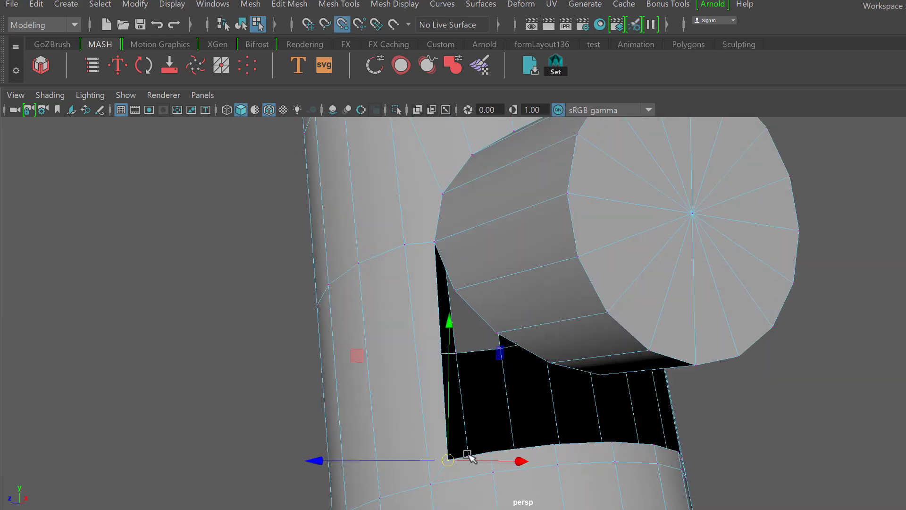
{"action": "middle_click_drag", "start_coordinate": [470, 457], "coordinate": [454, 290]}
{"action": "left_click", "coordinate": [490, 451]}
{"action": "key", "text": "v"}
{"action": "middle_click_drag", "start_coordinate": [492, 425], "coordinate": [497, 333]}
{"action": "left_click", "coordinate": [556, 444]}
{"action": "key", "text": "v"}
{"action": "middle_click_drag", "start_coordinate": [556, 444], "coordinate": [523, 378]}
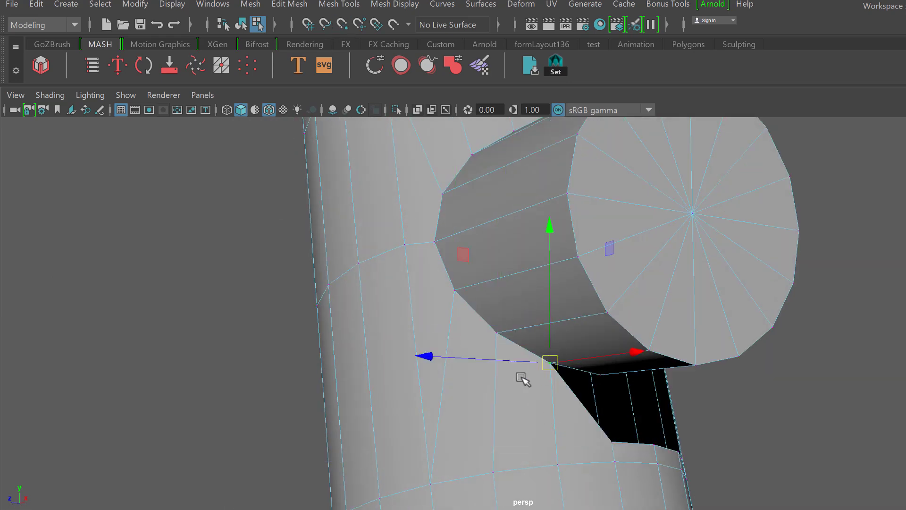
Snap the remaining lower-rim vertices and the far-side middle vertex of the gap onto the branch's matching vertices
{"action": "left_click_drag", "start_coordinate": [523, 378], "coordinate": [514, 406], "text": "alt"}
{"action": "middle_click_drag", "start_coordinate": [569, 410], "coordinate": [688, 397]}
{"action": "left_click_drag", "start_coordinate": [688, 396], "coordinate": [647, 491], "text": "alt"}
{"action": "key", "text": "v"}
{"action": "middle_click_drag", "start_coordinate": [646, 489], "coordinate": [652, 301]}
{"action": "left_click", "coordinate": [693, 243]}
{"action": "middle_click_drag", "start_coordinate": [693, 242], "coordinate": [679, 244]}
{"action": "scroll", "coordinate": [675, 240], "scroll_direction": "down", "scroll_amount": 4}
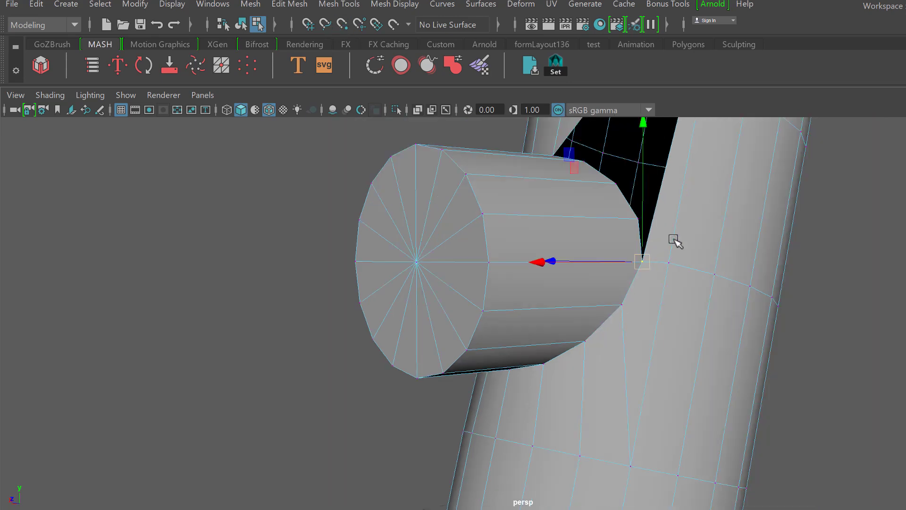
Snap the last upper-rim vertices on the gap's far side onto the branch to close the opening
{"action": "left_click", "coordinate": [617, 192]}
{"action": "middle_click_drag", "start_coordinate": [640, 163], "coordinate": [613, 241]}
{"action": "left_click", "coordinate": [622, 148]}
{"action": "middle_click_drag", "start_coordinate": [624, 149], "coordinate": [587, 141]}
{"action": "left_click_drag", "start_coordinate": [587, 142], "coordinate": [581, 284], "text": "alt"}
Return to object selection and delete the pipe's construction history
{"action": "key", "text": "F8"}
{"action": "left_click", "coordinate": [36, 4]}
{"action": "mouse_move", "coordinate": [71, 178]}
{"action": "left_click", "coordinate": [272, 184]}
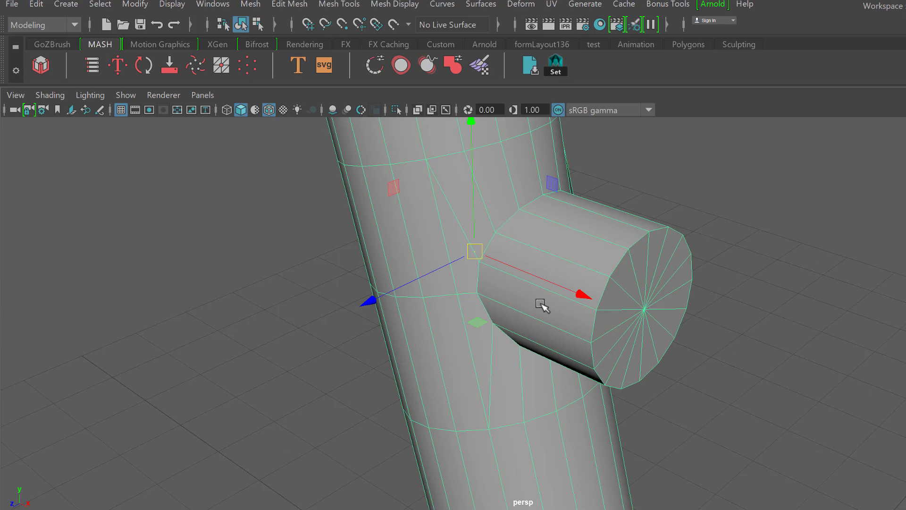
Select all the pipe's vertices and merge them with a distance threshold of 0.01
{"action": "scroll", "coordinate": [543, 306], "scroll_direction": "down", "scroll_amount": 5}
{"action": "key", "text": "F8"}
{"action": "key", "text": "F8"}
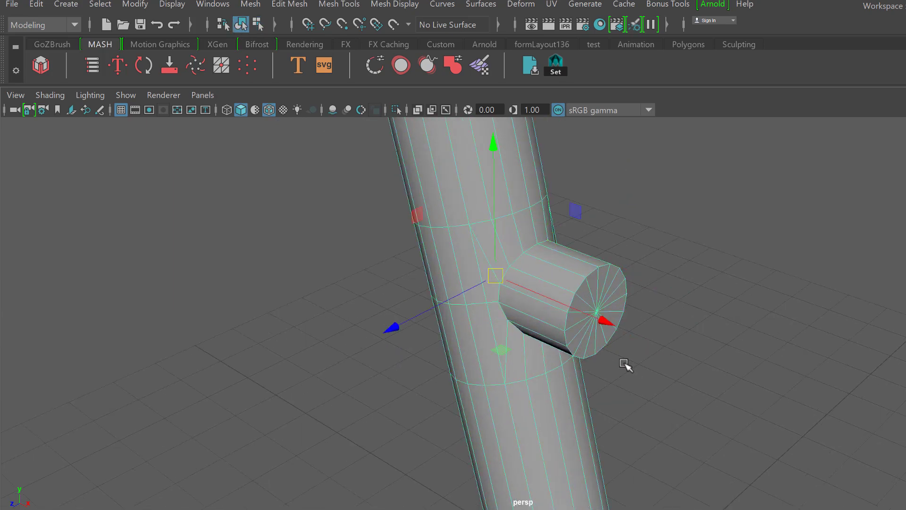
{"action": "key", "text": "F8"}
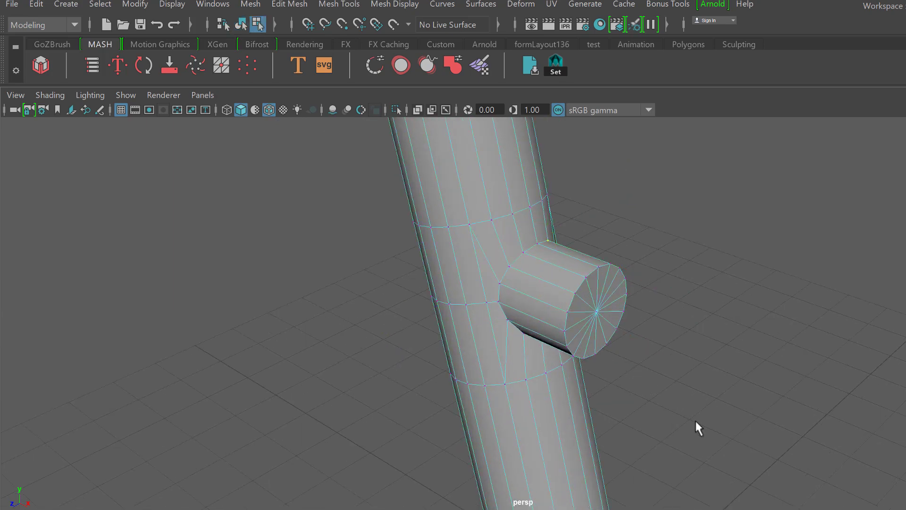
{"action": "key", "text": "ctrl+shift+m"}
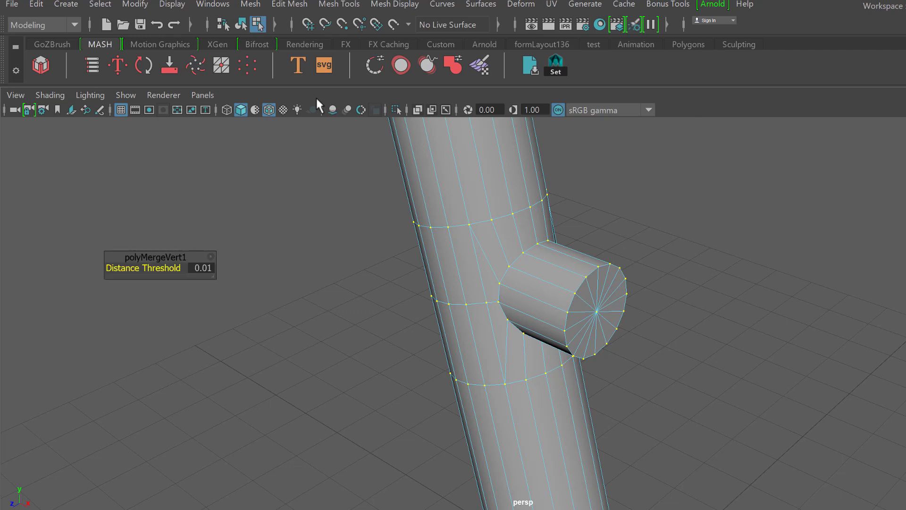
Preview the pipe smoothed, return to the unsmoothed display and inspect the edge flow around the branch
{"action": "key", "text": "3"}
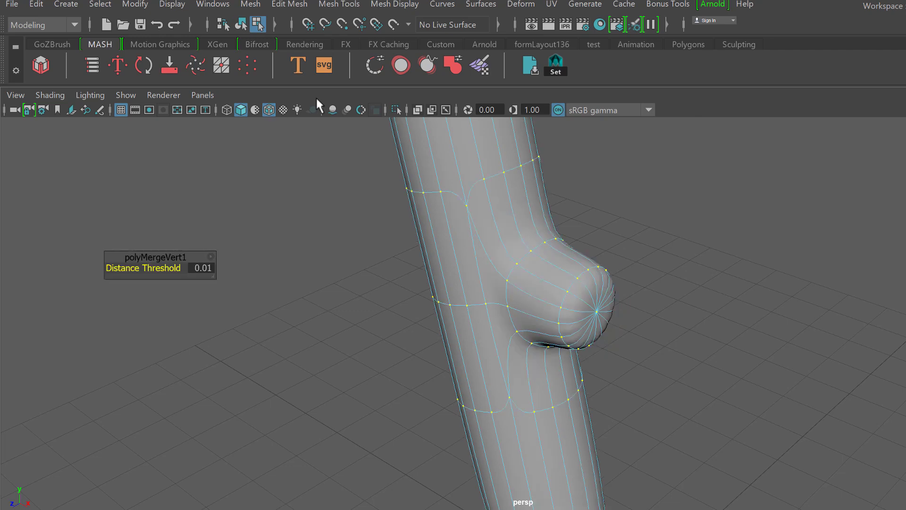
{"action": "left_click_drag", "start_coordinate": [732, 249], "coordinate": [705, 239], "text": "alt"}
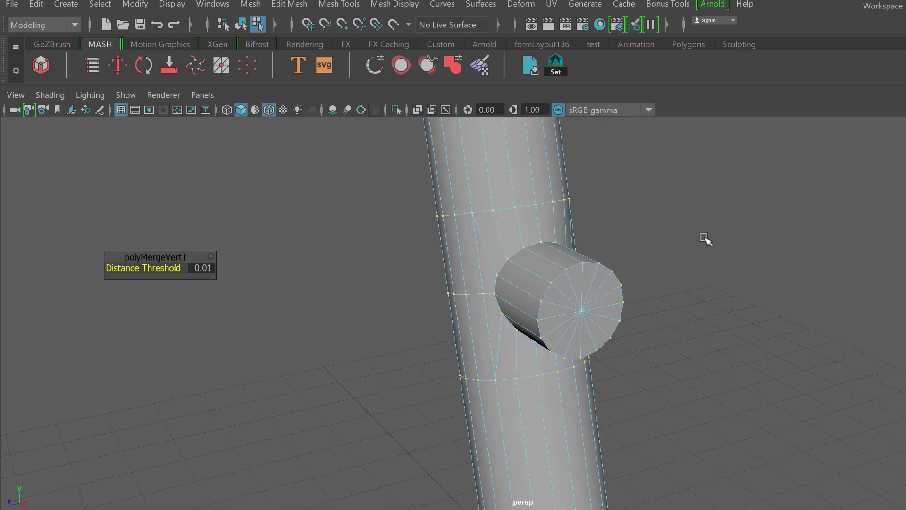
{"action": "key", "text": "F8"}
{"action": "left_click", "coordinate": [670, 234]}
{"action": "scroll", "coordinate": [670, 235], "scroll_direction": "up", "scroll_amount": 3}
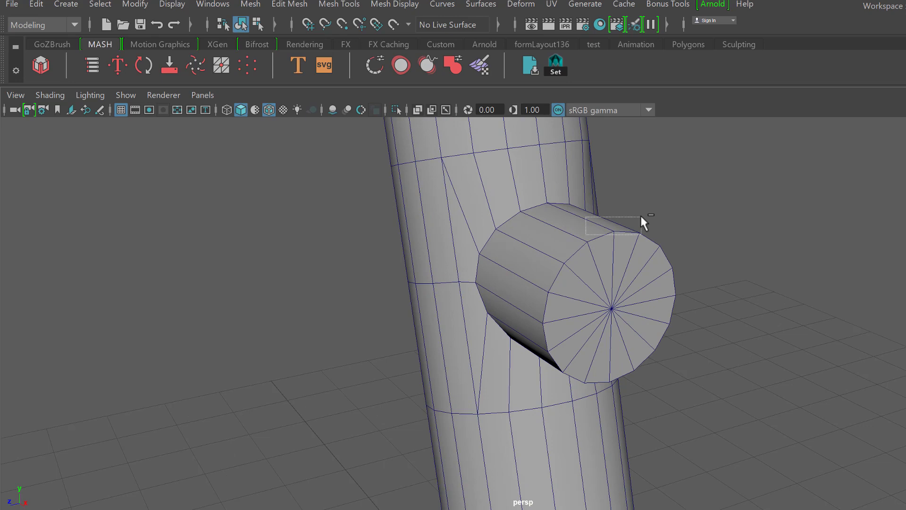
{"action": "left_click_drag", "start_coordinate": [587, 253], "coordinate": [560, 294], "text": "alt"}
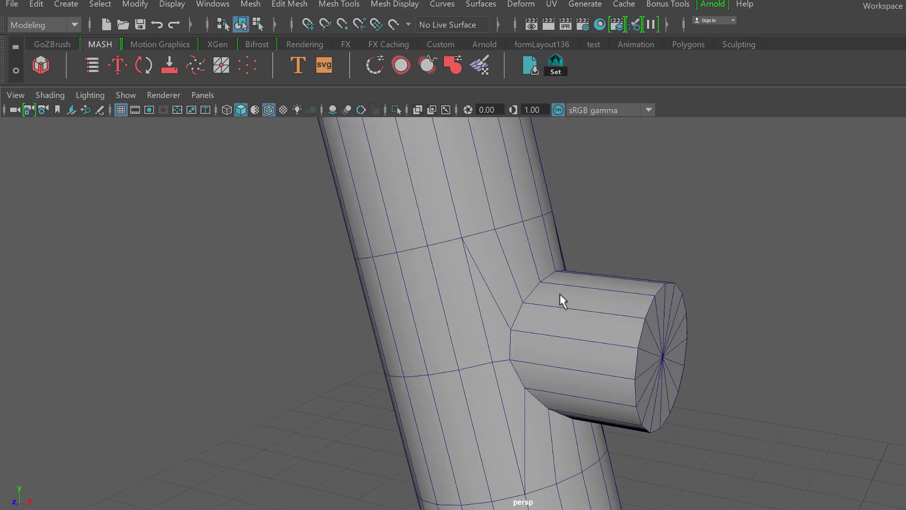
{"action": "scroll", "coordinate": [571, 283], "scroll_direction": "down", "scroll_amount": 2}
{"action": "left_click", "coordinate": [527, 253]}
{"action": "left_click_drag", "start_coordinate": [527, 253], "coordinate": [621, 239], "text": "alt"}
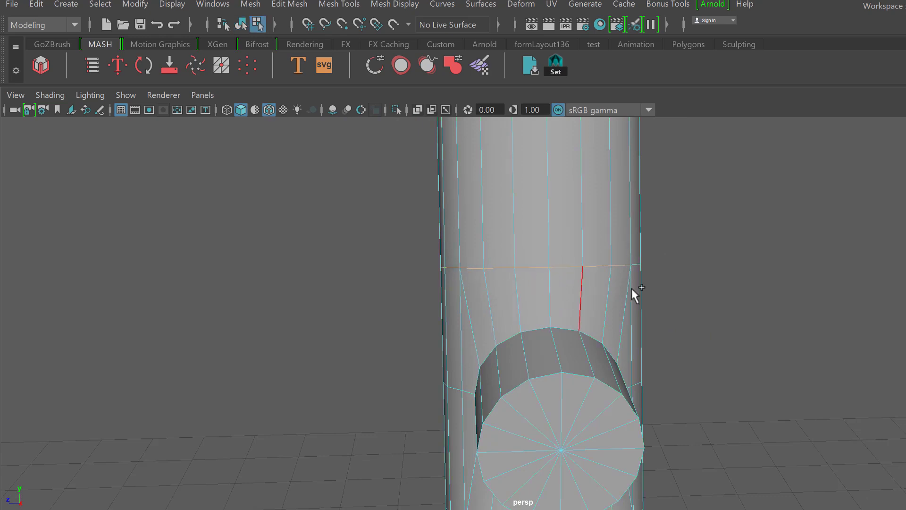
Bridge the open upper and lower edges of the missing face at the tall pipe's back and check the edge loops crossing it
{"action": "left_click_drag", "start_coordinate": [802, 267], "coordinate": [628, 234], "text": "alt"}
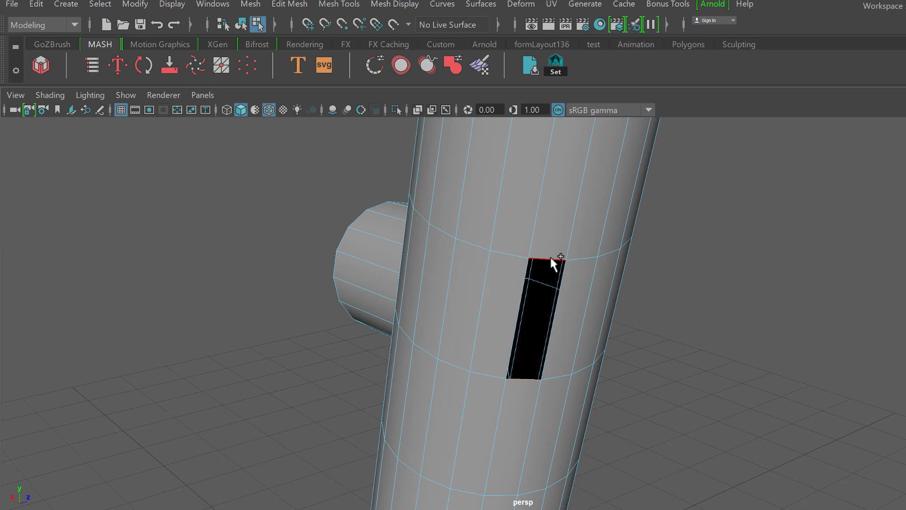
{"action": "key", "text": "g"}
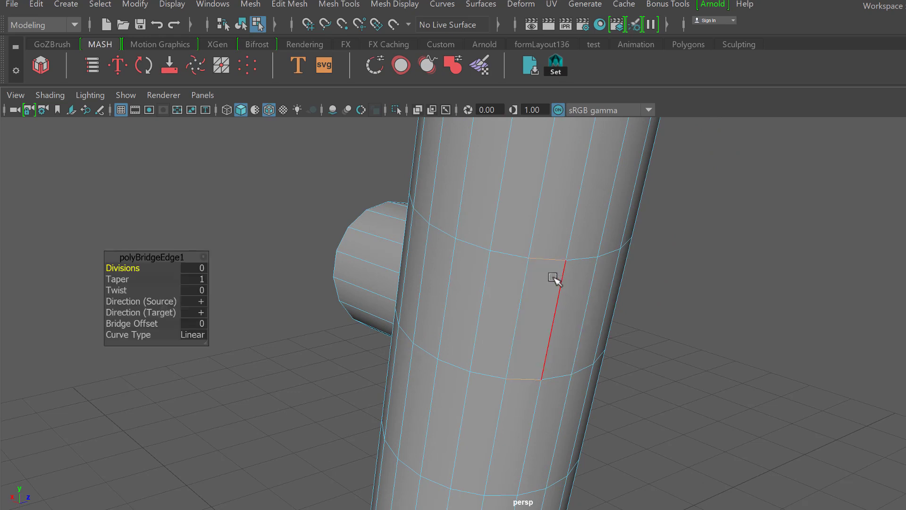
{"action": "left_click", "coordinate": [545, 258]}
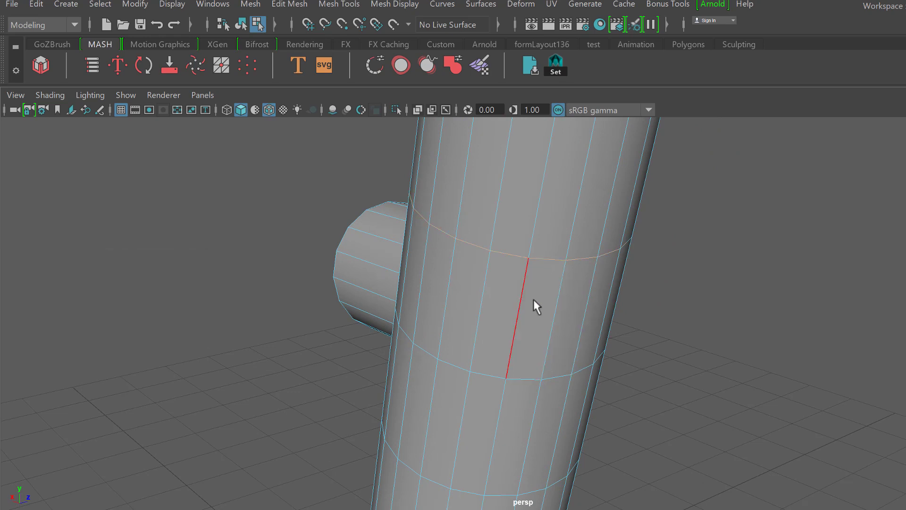
{"action": "left_click", "coordinate": [514, 376]}
{"action": "left_click_drag", "start_coordinate": [514, 376], "coordinate": [529, 278], "text": "alt"}
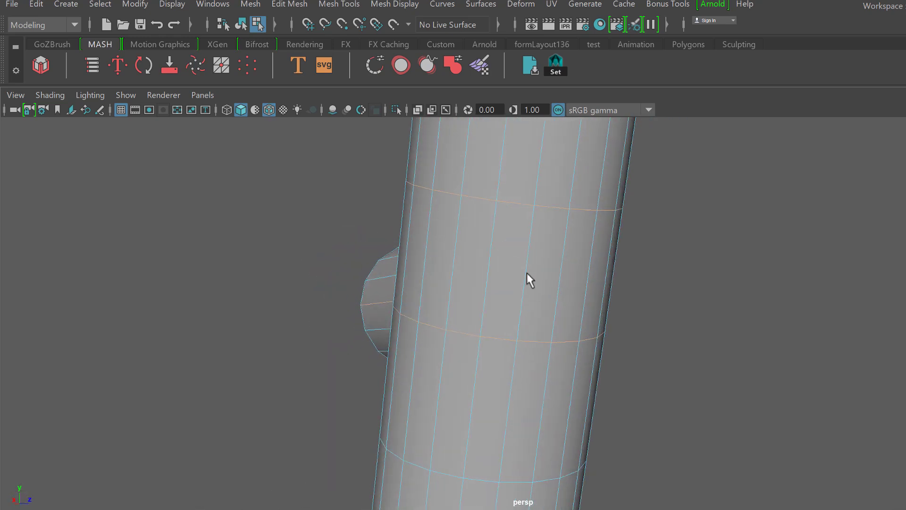
{"action": "left_click_drag", "start_coordinate": [657, 318], "coordinate": [577, 355], "text": "alt"}
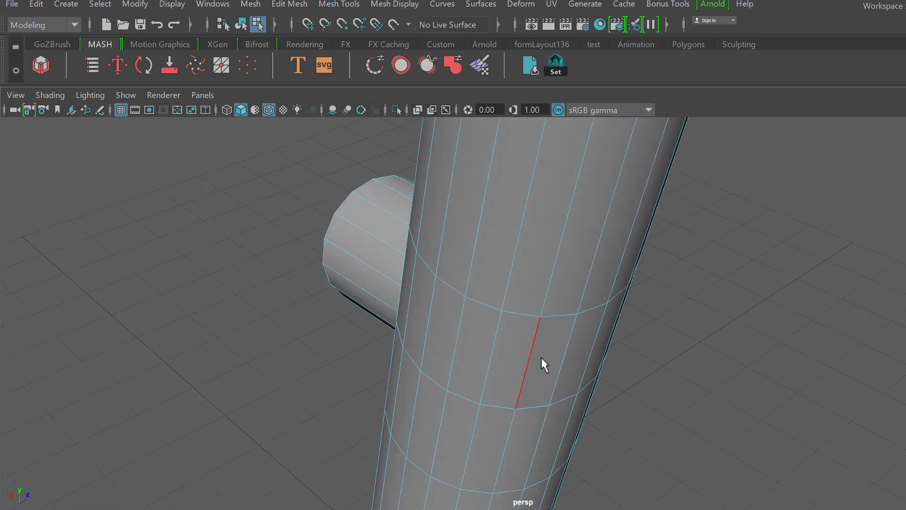
Select the rebuilt face on the back of the tall pipe and soften its edges
{"action": "key", "text": "Return"}
{"action": "left_click", "coordinate": [557, 365]}
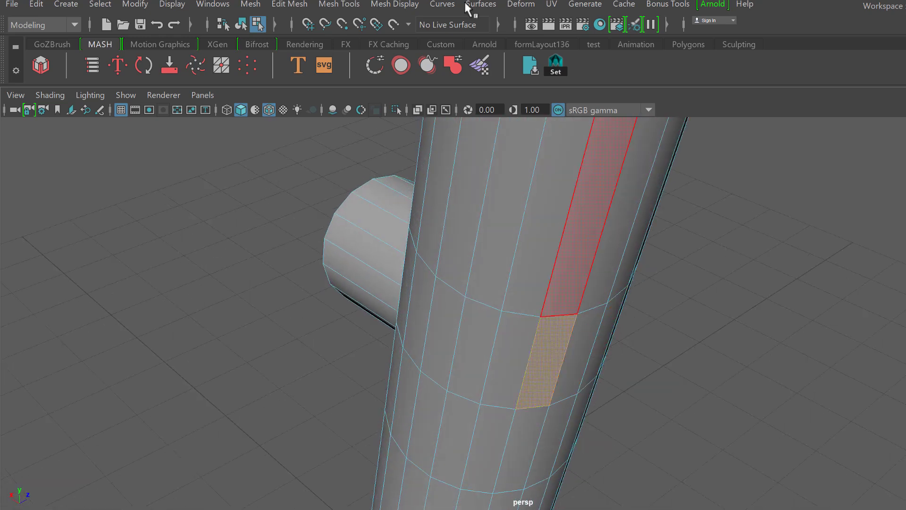
{"action": "left_click", "coordinate": [393, 9]}
{"action": "left_click", "coordinate": [428, 137]}
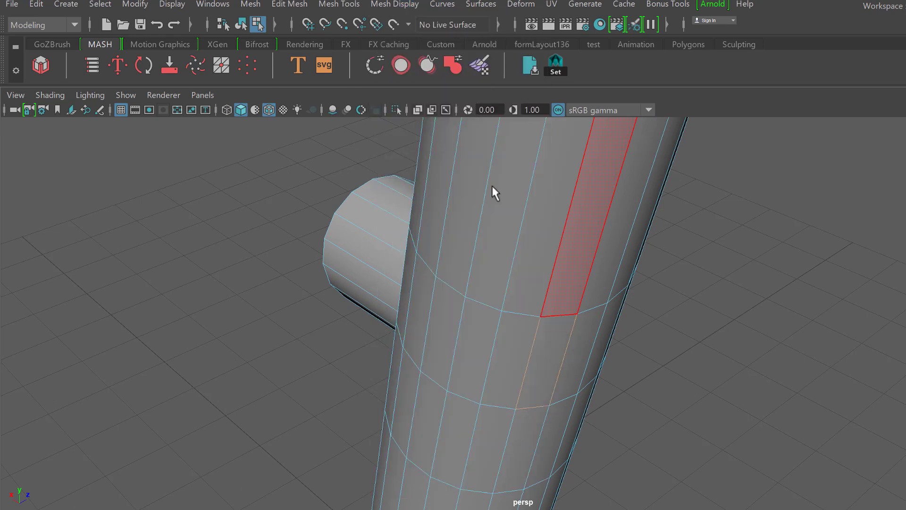
Select the full edge loop below the branch, align the move axis with the tall pipe and slide the loop up toward the branch
{"action": "left_click_drag", "start_coordinate": [755, 350], "coordinate": [715, 239], "text": "alt"}
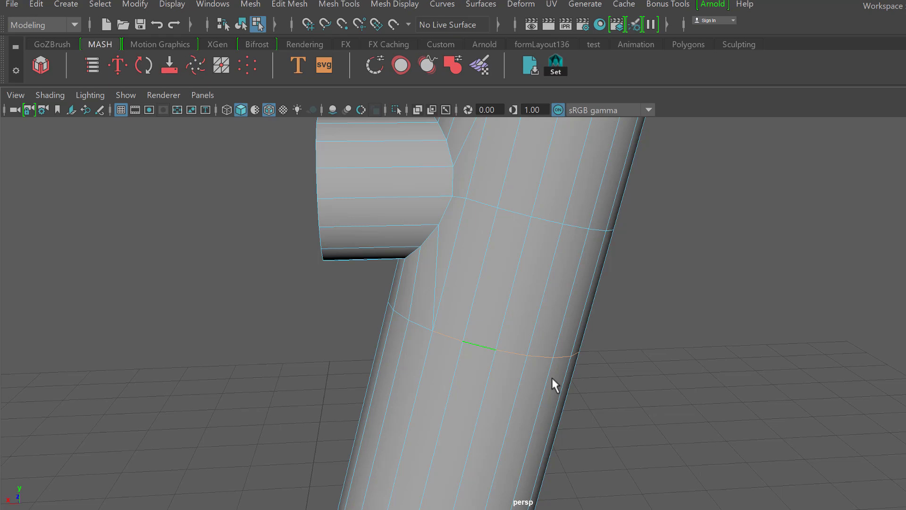
{"action": "left_click_drag", "start_coordinate": [523, 304], "coordinate": [504, 333], "text": "alt"}
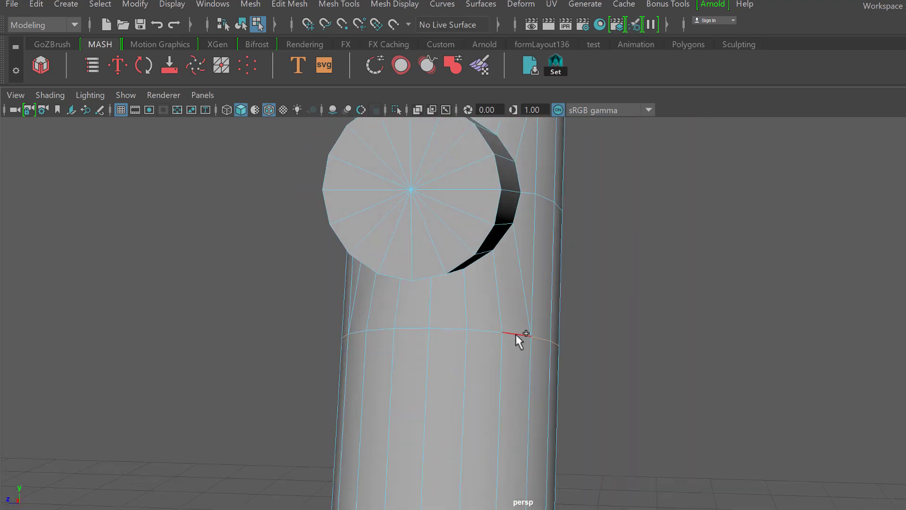
{"action": "double_click", "coordinate": [516, 334]}
{"action": "left_click_drag", "start_coordinate": [615, 358], "coordinate": [629, 304], "text": "alt"}
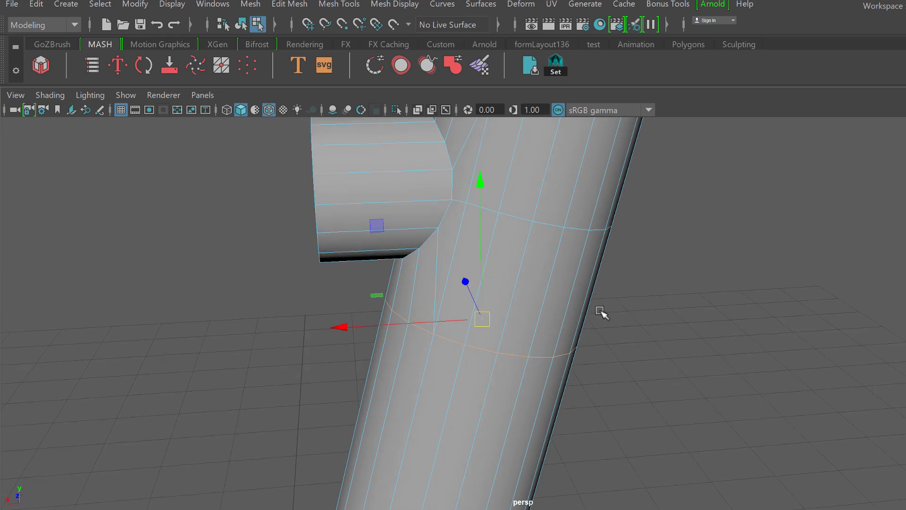
{"action": "mouse_move", "coordinate": [482, 320]}
{"action": "left_mouse_down"}
{"action": "mouse_move", "coordinate": [457, 348]}
{"action": "mouse_move", "coordinate": [488, 356]}
{"action": "mouse_move", "coordinate": [467, 320]}
{"action": "mouse_move", "coordinate": [429, 324]}
{"action": "left_mouse_up"}
{"action": "key", "text": "d"}
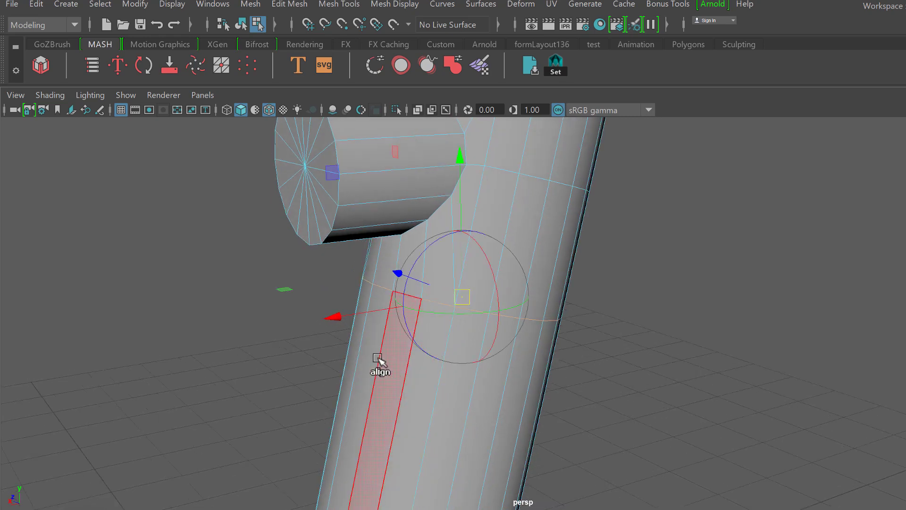
{"action": "left_click", "coordinate": [364, 348]}
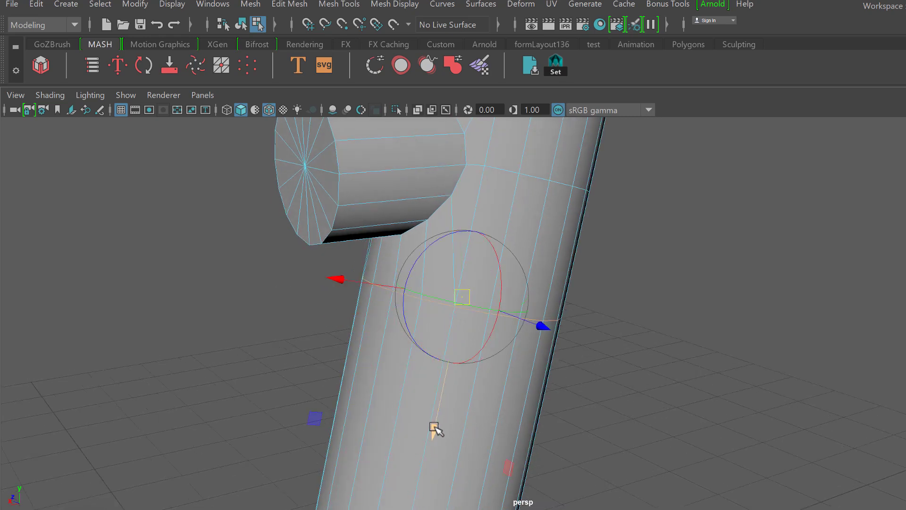
{"action": "left_click_drag", "start_coordinate": [431, 429], "coordinate": [433, 418]}
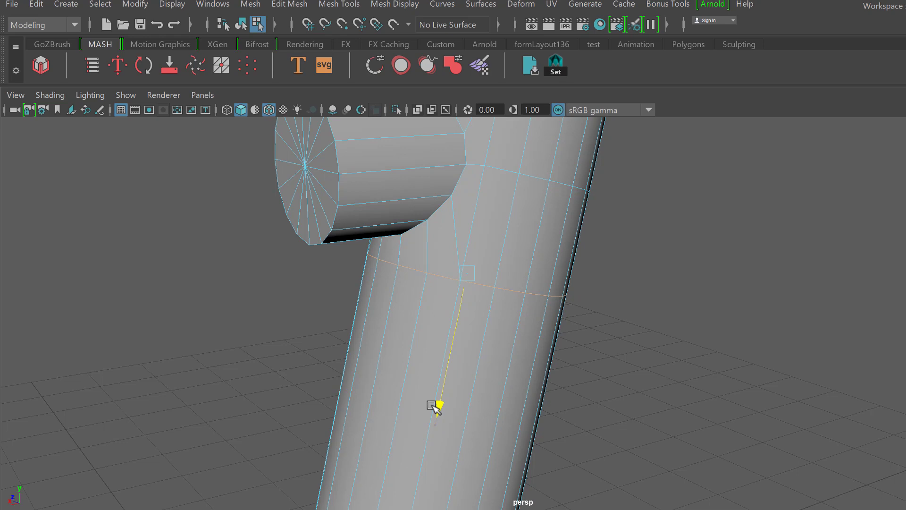
{"action": "left_click", "coordinate": [435, 396]}
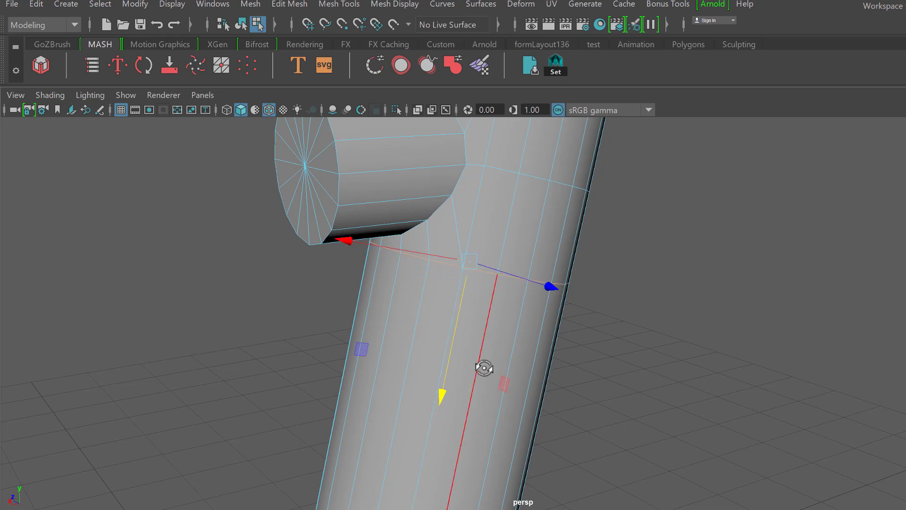
Select the full edge loop above the branch and slide it down along the tall pipe's axis, closer to the branch
{"action": "left_click_drag", "start_coordinate": [482, 368], "coordinate": [509, 348], "text": "alt"}
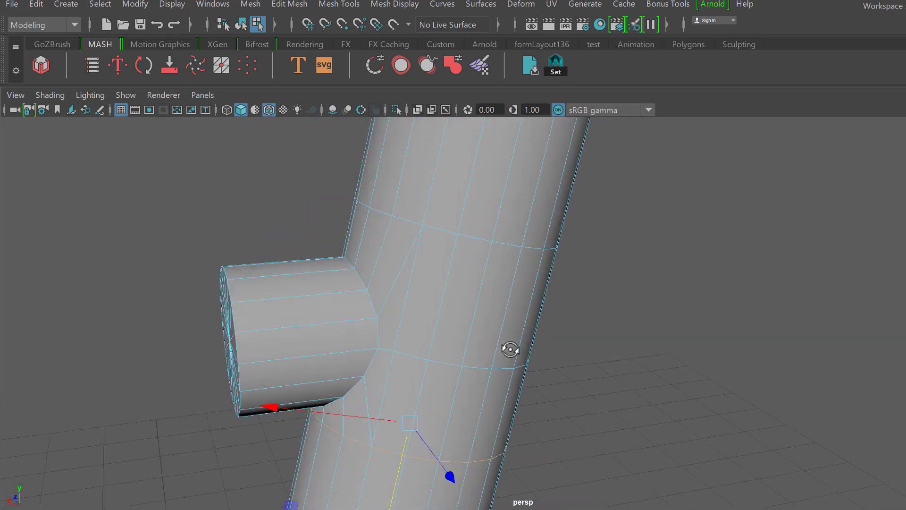
{"action": "double_click", "coordinate": [439, 233]}
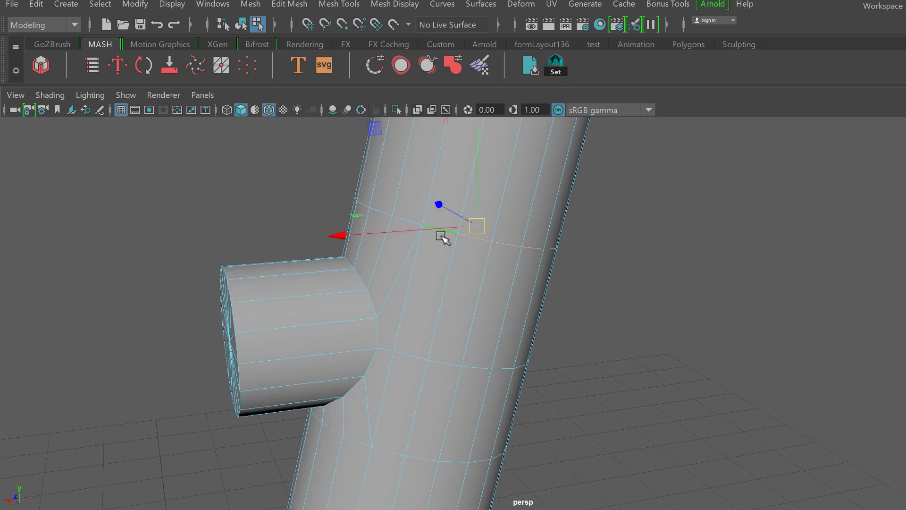
{"action": "double_click", "coordinate": [404, 214], "text": "shift"}
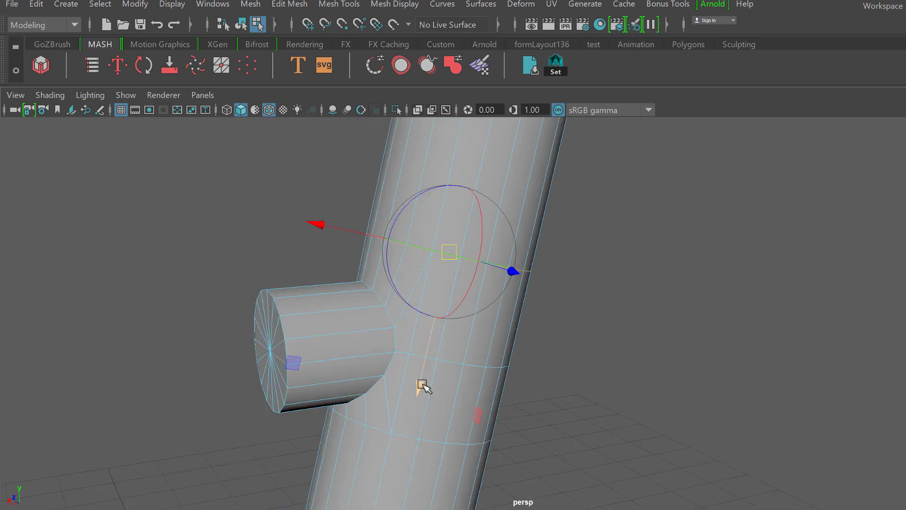
{"action": "left_click_drag", "start_coordinate": [420, 385], "coordinate": [594, 306]}
Insert a centred edge loop around the tall pipe above the branch and another below it with the Multi-Cut tool
{"action": "key", "text": "ctrl+shift+x"}
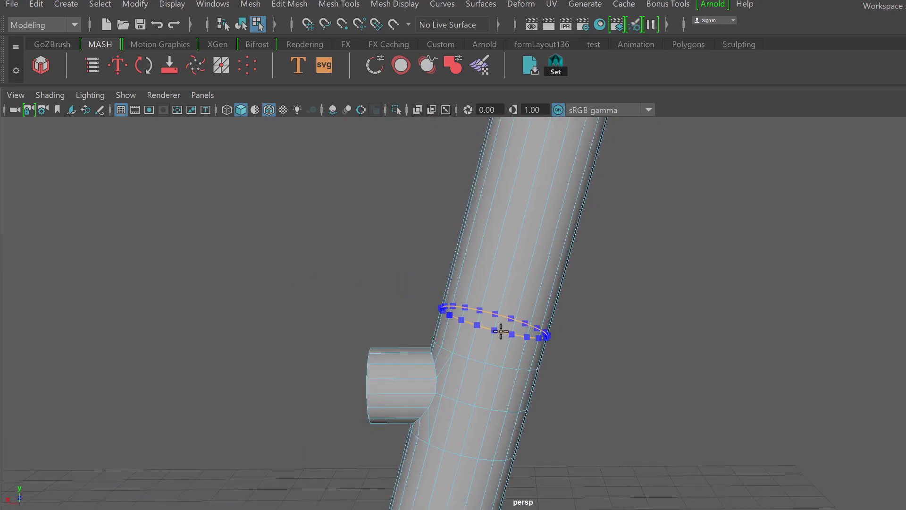
{"action": "middle_click", "coordinate": [551, 191], "text": "ctrl"}
{"action": "scroll", "coordinate": [556, 394], "scroll_direction": "down", "scroll_amount": 3}
{"action": "middle_click_drag", "start_coordinate": [560, 396], "coordinate": [620, 261], "text": "alt"}
{"action": "middle_click", "coordinate": [514, 318], "text": "ctrl"}
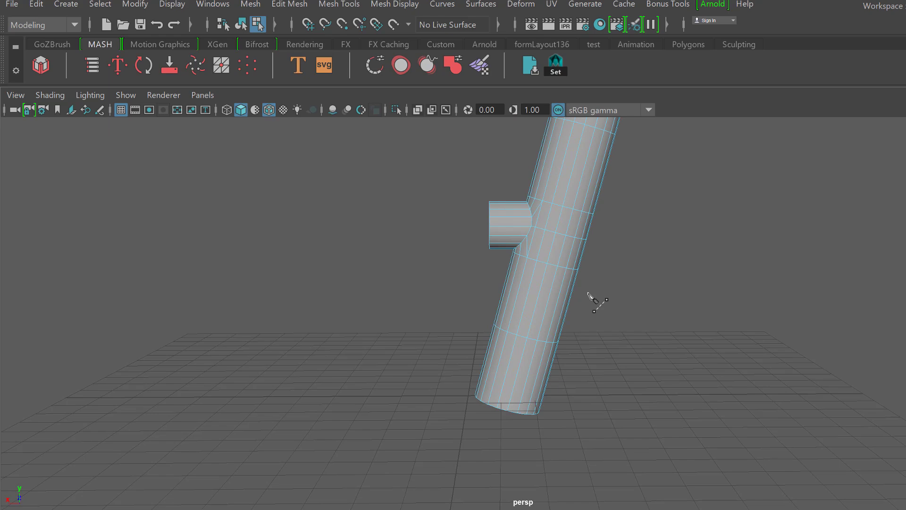
Insert one more edge loop around the tall pipe above the branch and one below it, and preview the smoothed mesh
{"action": "middle_click_drag", "start_coordinate": [590, 293], "coordinate": [570, 335], "text": "alt"}
{"action": "scroll", "coordinate": [571, 336], "scroll_direction": "up", "scroll_amount": 2}
{"action": "middle_click", "coordinate": [562, 202], "text": "ctrl"}
{"action": "middle_click", "coordinate": [518, 386], "text": "ctrl"}
{"action": "left_click_drag", "start_coordinate": [517, 387], "coordinate": [668, 360], "text": "alt"}
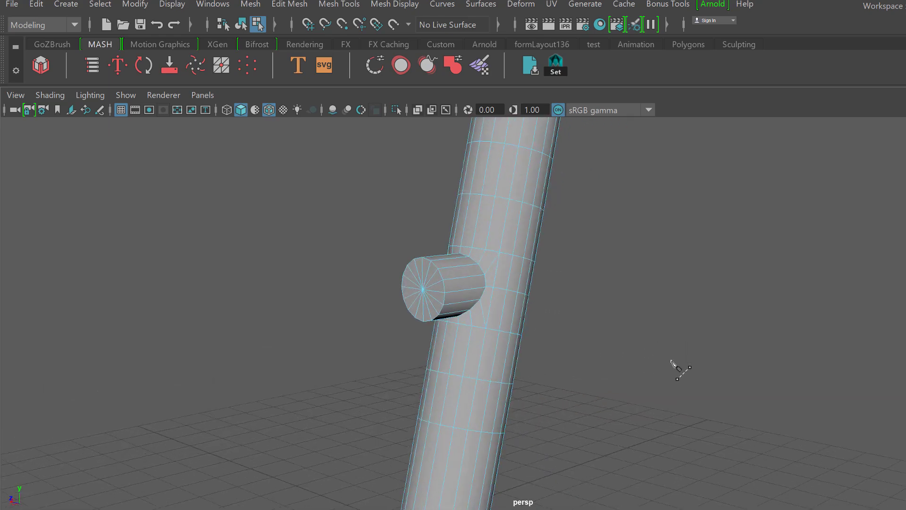
{"action": "key", "text": "3"}
Undo the trial edge loop cuts made around the branch's base
{"action": "key", "text": "ctrl+z"}
{"action": "key", "text": "ctrl+z"}
{"action": "key", "text": "ctrl+z"}
{"action": "key", "text": "ctrl+z"}
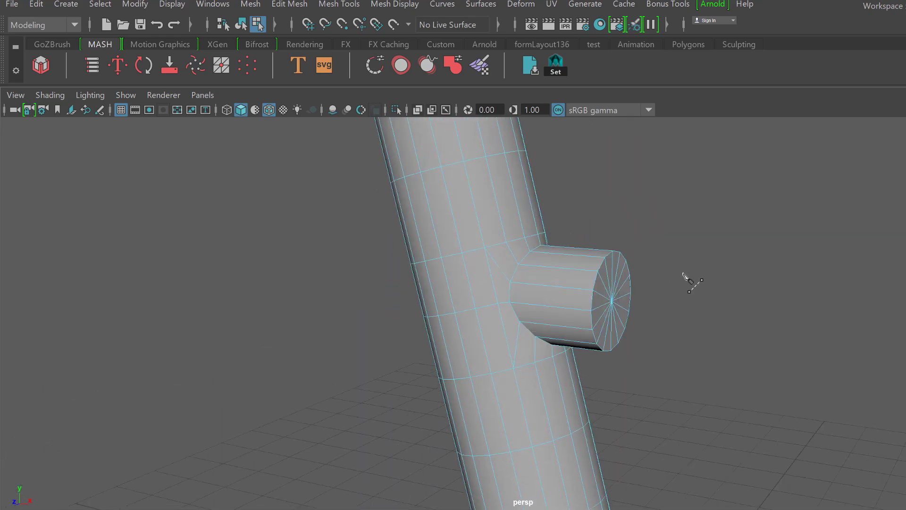
{"action": "key", "text": "ctrl+z"}
{"action": "key", "text": "ctrl+z"}
{"action": "key", "text": "ctrl+z"}
{"action": "key", "text": "ctrl+z"}
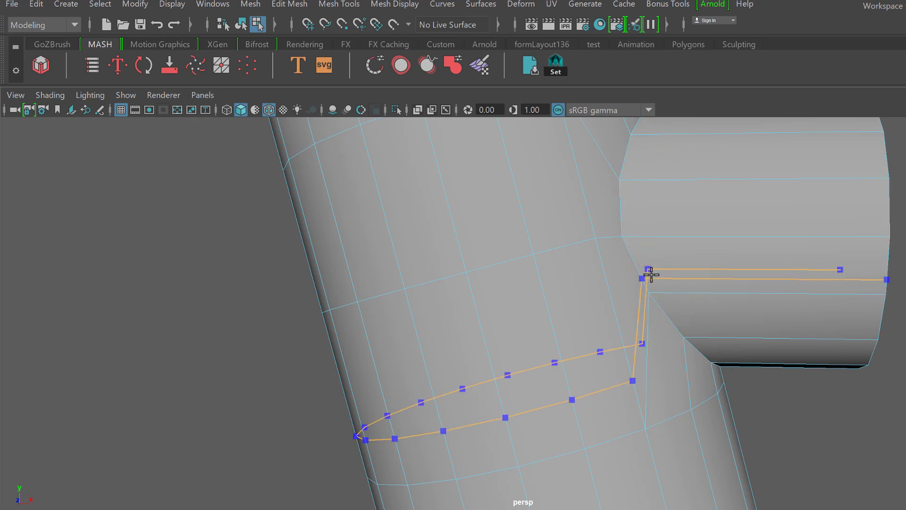
{"action": "key", "text": "ctrl+z"}
{"action": "key", "text": "ctrl+z"}
{"action": "key", "text": "ctrl+z"}
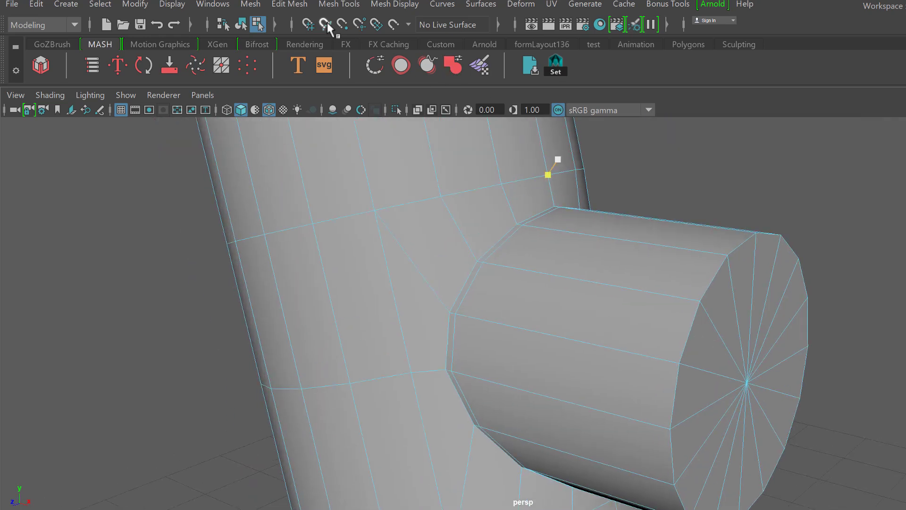
Add supporting edges around the seam where the branch meets the tall pipe and check the seam in smooth preview
{"action": "left_click", "coordinate": [251, 4]}
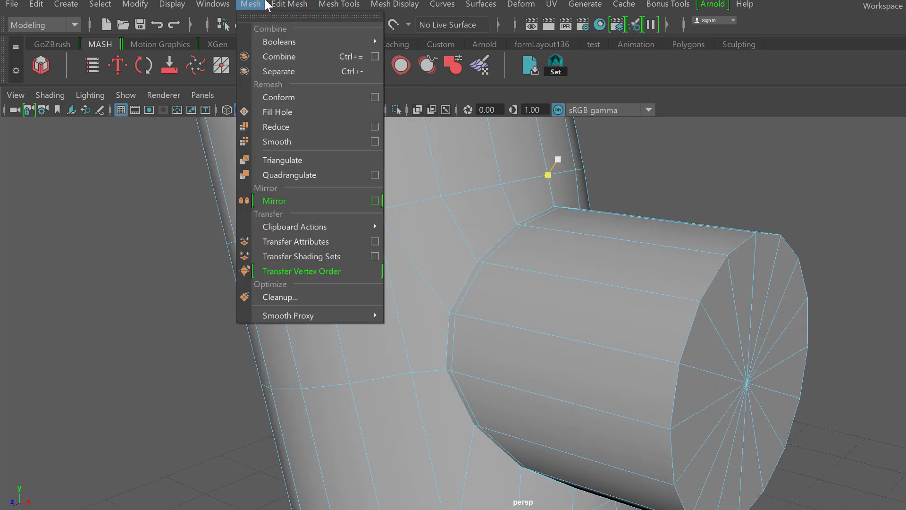
{"action": "left_click", "coordinate": [289, 4]}
{"action": "left_click", "coordinate": [386, 7]}
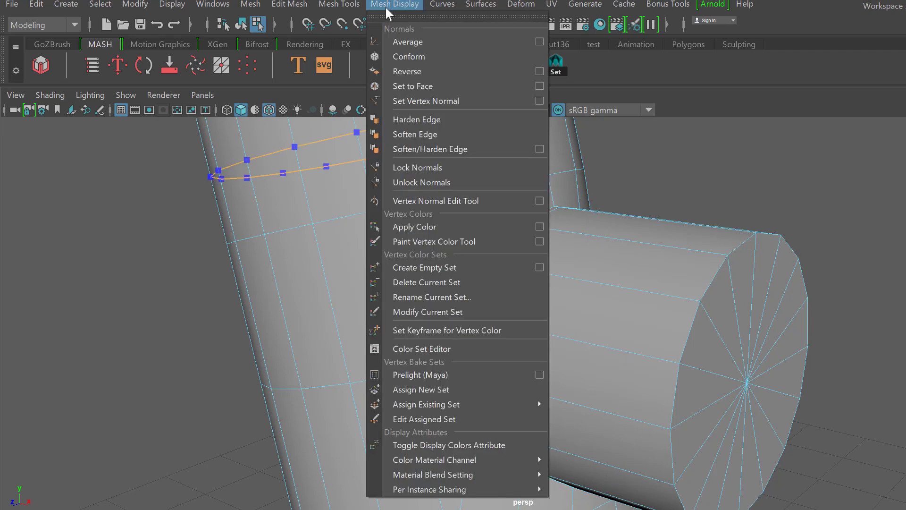
{"action": "mouse_move", "coordinate": [350, 4]}
{"action": "left_click", "coordinate": [372, 117]}
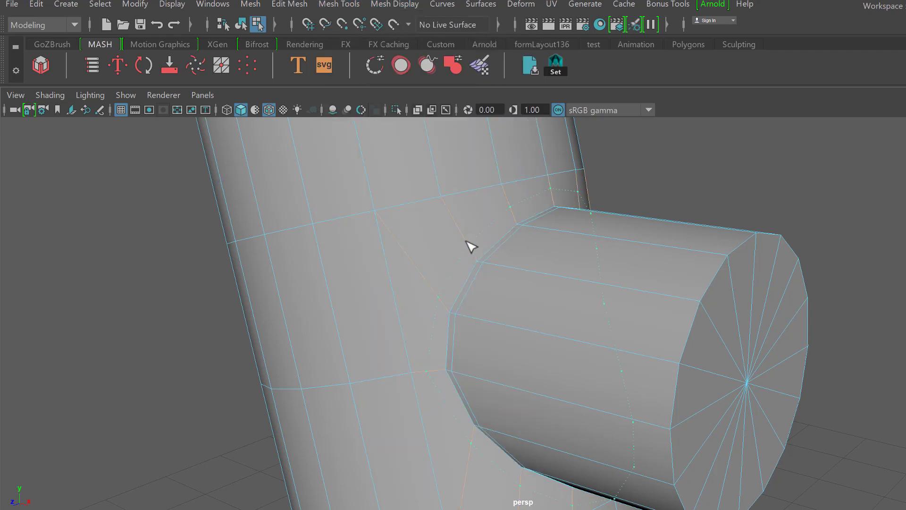
{"action": "key", "text": "3"}
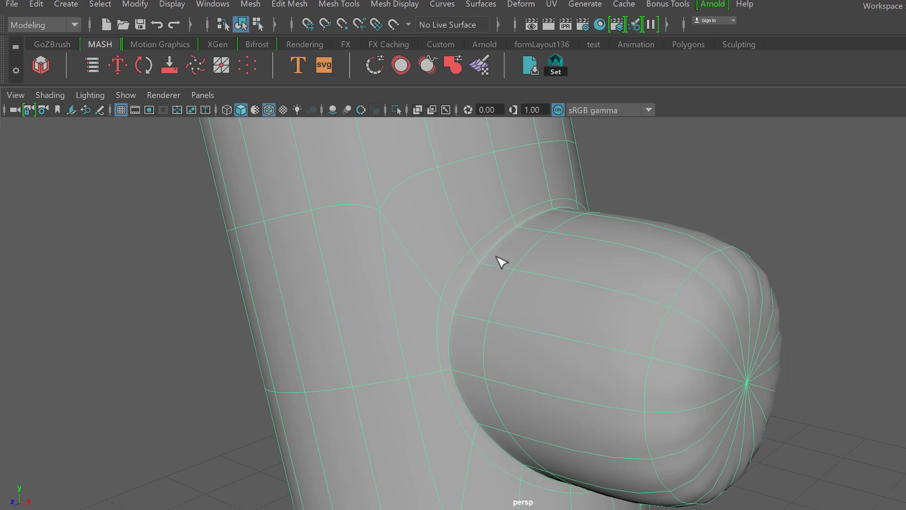
{"action": "scroll", "coordinate": [487, 272], "scroll_direction": "down", "scroll_amount": 3}
{"action": "left_click_drag", "start_coordinate": [481, 281], "coordinate": [567, 269], "text": "alt"}
{"action": "key", "text": "1"}
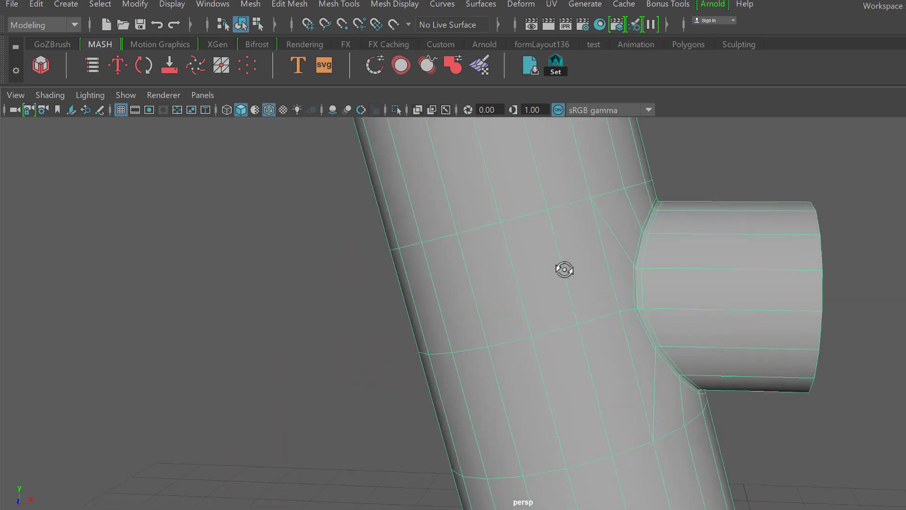
Extrude all the end cap faces of the branch and offset them inward to leave a thin rim
{"action": "left_click_drag", "start_coordinate": [822, 295], "coordinate": [486, 310], "text": "alt"}
{"action": "key", "text": "F11"}
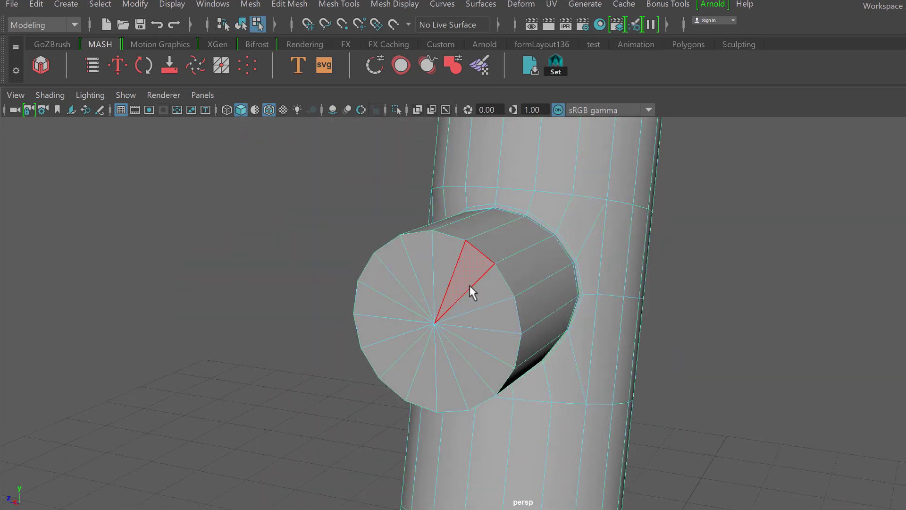
{"action": "mouse_move", "coordinate": [459, 273]}
{"action": "left_mouse_down"}
{"action": "mouse_move", "coordinate": [443, 364]}
{"action": "mouse_move", "coordinate": [478, 298]}
{"action": "left_mouse_up"}
{"action": "key", "text": "ctrl+e"}
{"action": "scroll", "coordinate": [499, 344], "scroll_direction": "up", "scroll_amount": 3}
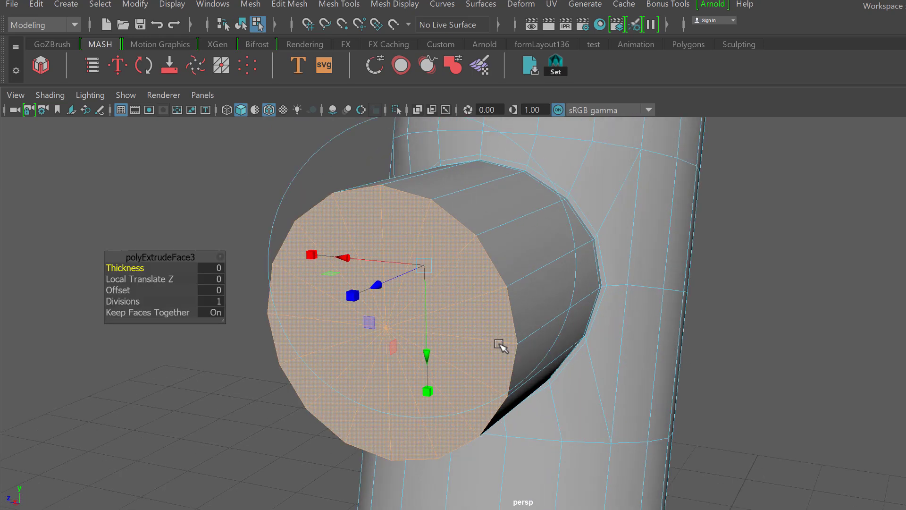
{"action": "left_click_drag", "start_coordinate": [118, 290], "coordinate": [122, 290]}
{"action": "key", "text": "w"}
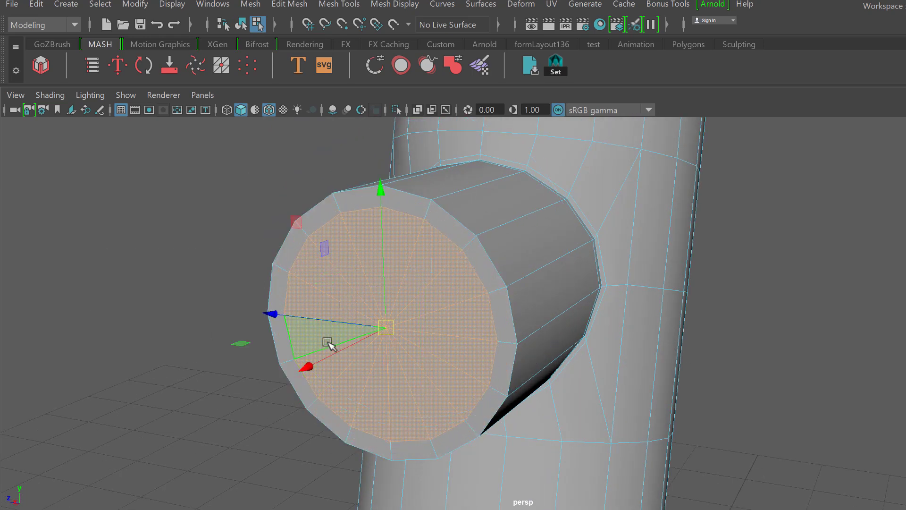
Extrude the inset cap faces and push them deep into the branch to hollow it out
{"action": "left_click_drag", "start_coordinate": [310, 369], "coordinate": [370, 334]}
{"action": "key", "text": "ctrl+e"}
{"action": "key", "text": "w"}
Insert supporting edge loops close to the rim of the hollow branch with the Multi-Cut tool
{"action": "scroll", "coordinate": [350, 354], "scroll_direction": "up", "scroll_amount": 1}
{"action": "key", "text": "ctrl+shift+x"}
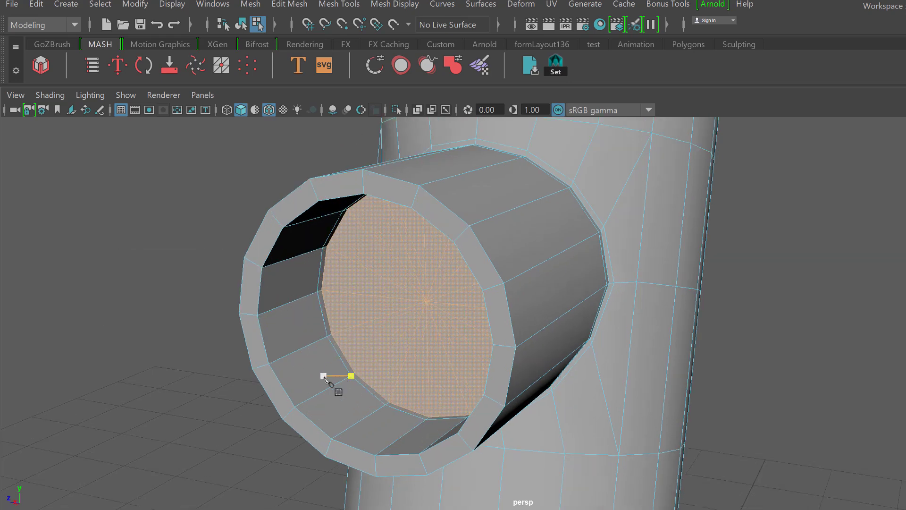
{"action": "left_click_drag", "start_coordinate": [310, 401], "coordinate": [572, 372], "text": "alt"}
{"action": "middle_click_drag", "start_coordinate": [573, 372], "coordinate": [478, 386], "text": "alt"}
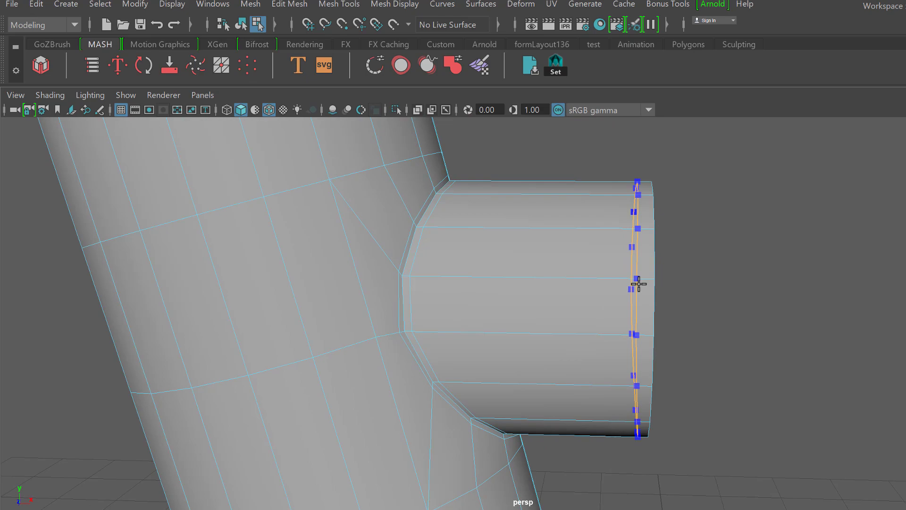
{"action": "left_click_drag", "start_coordinate": [647, 281], "coordinate": [496, 355], "text": "alt"}
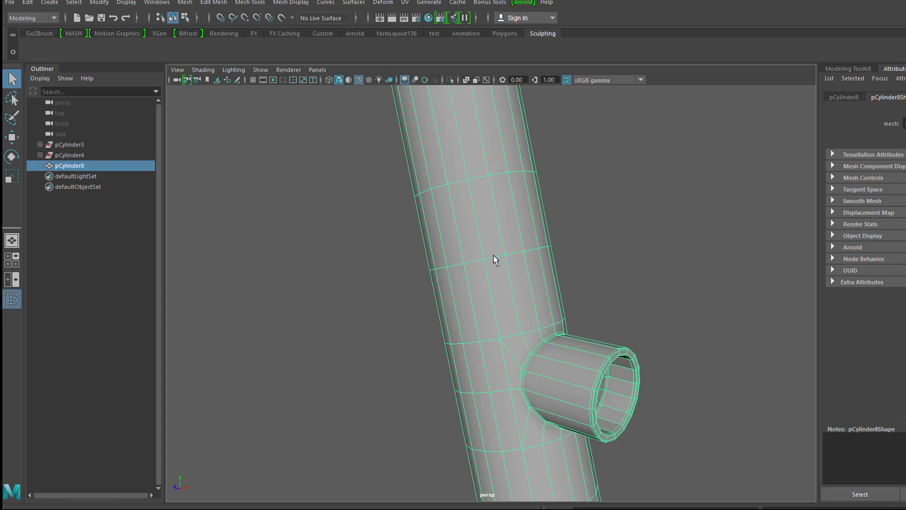
Select the second edge loop above the branch and the second one below it, and detach the tall pipe along them
{"action": "key", "text": "F10"}
{"action": "left_click_drag", "start_coordinate": [498, 295], "coordinate": [553, 364], "text": "alt"}
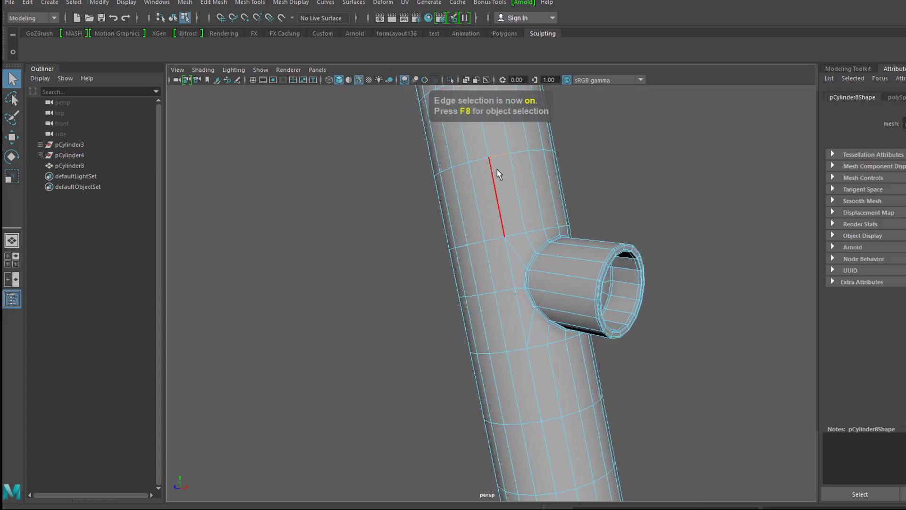
{"action": "double_click", "coordinate": [481, 163]}
{"action": "right_click_drag", "start_coordinate": [533, 424], "coordinate": [518, 495], "text": "shift"}
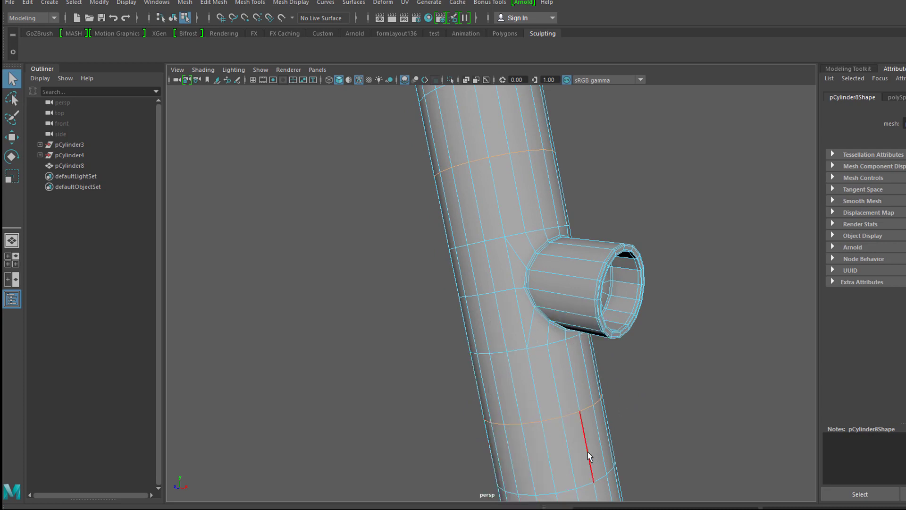
Select the detached upper and lower end sections of the tall pipe and delete their faces
{"action": "key", "text": "F11"}
{"action": "double_click", "coordinate": [584, 454]}
{"action": "double_click", "coordinate": [449, 140], "text": "shift"}
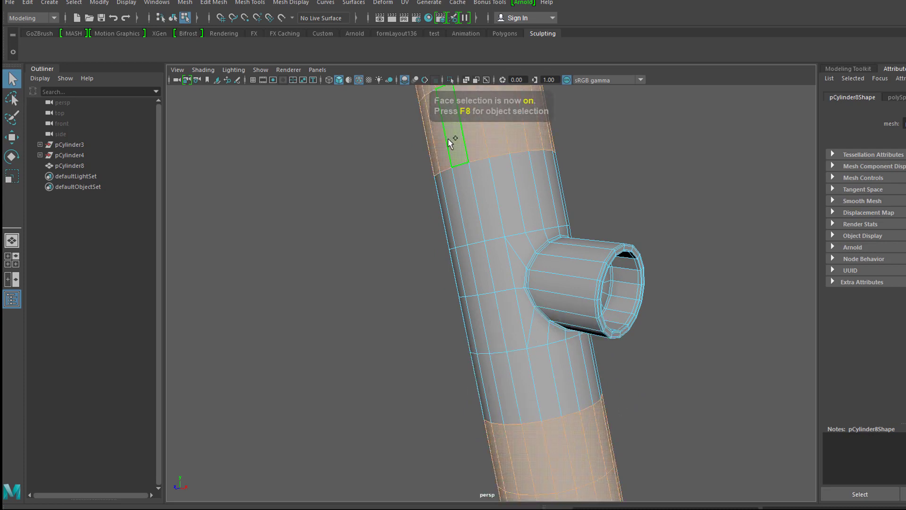
{"action": "key", "text": "Delete"}
{"action": "middle_click_drag", "start_coordinate": [449, 146], "coordinate": [481, 202], "text": "alt"}
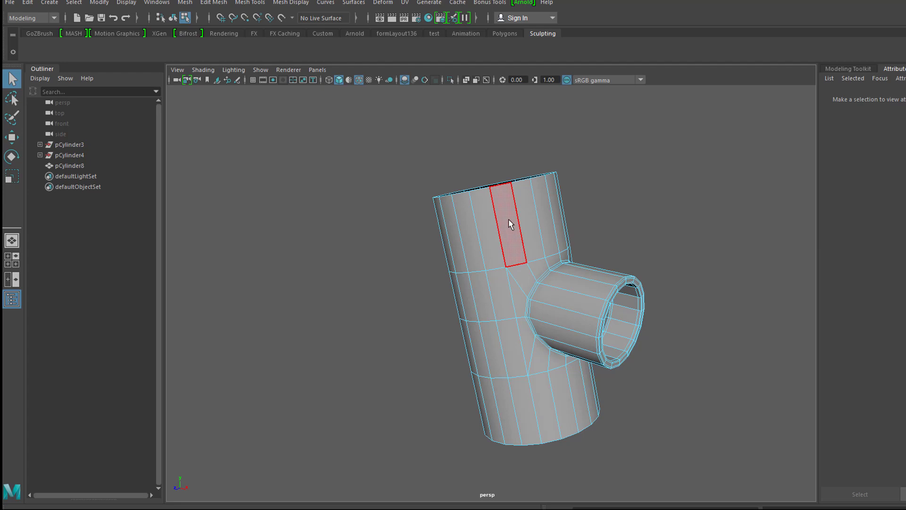
Select the upper border edge loop, align the move axis with the tall pipe and slide the loop down toward the branch
{"action": "key", "text": "F10"}
{"action": "double_click", "coordinate": [500, 183]}
{"action": "key", "text": "w"}
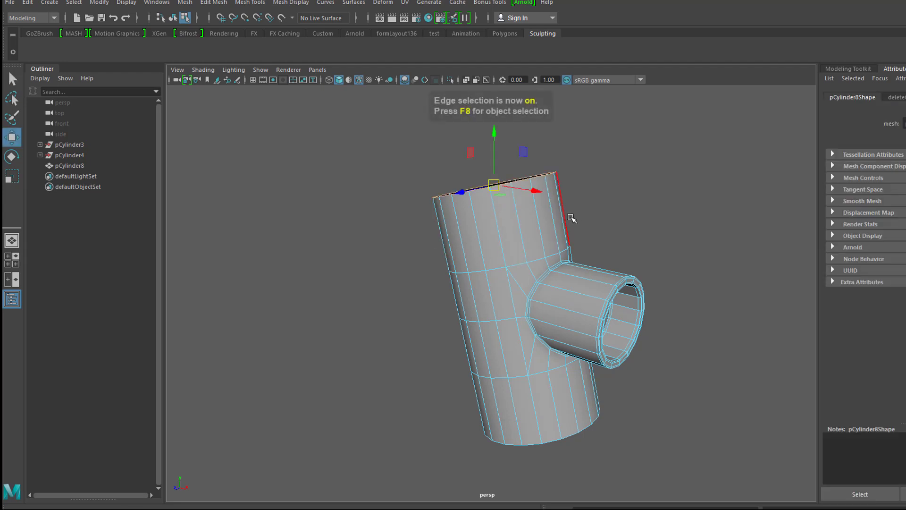
{"action": "key", "text": "d"}
{"action": "left_click", "coordinate": [535, 227], "text": "ctrl"}
{"action": "left_click_drag", "start_coordinate": [505, 234], "coordinate": [527, 341]}
Select the lower border edge loop, align the move axis with the tall pipe and slide the loop up toward the branch
{"action": "double_click", "coordinate": [555, 443]}
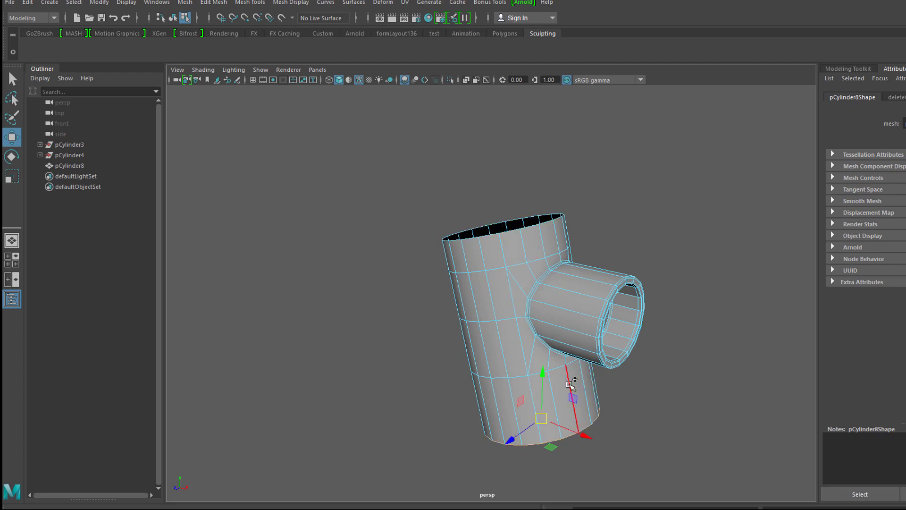
{"action": "key", "text": "d"}
{"action": "left_click", "coordinate": [565, 392], "text": "ctrl+shift"}
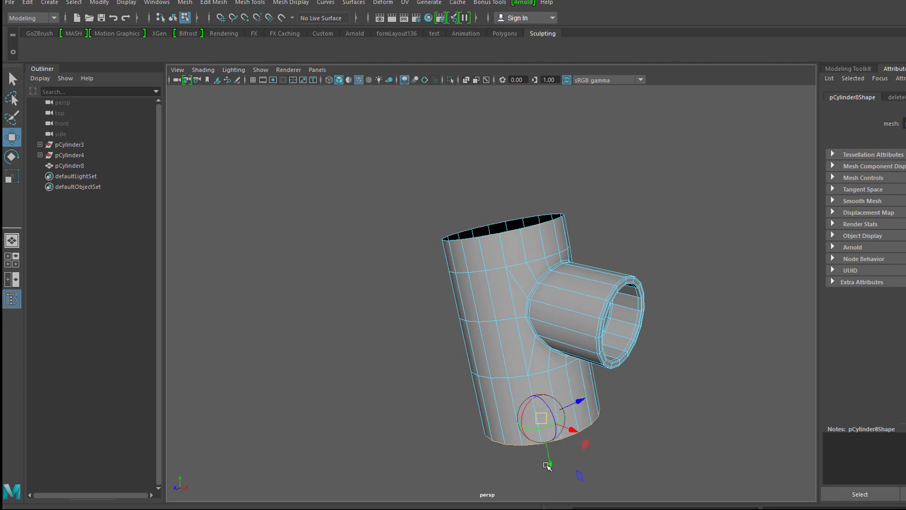
{"action": "left_click", "coordinate": [548, 454]}
Select both open border loops of the tall pipe and extrude them inward with a thickness of -0.25
{"action": "left_click_drag", "start_coordinate": [688, 412], "coordinate": [652, 419], "text": "alt"}
{"action": "scroll", "coordinate": [556, 320], "scroll_direction": "up", "scroll_amount": 3}
{"action": "key", "text": "q"}
{"action": "key", "text": "F10"}
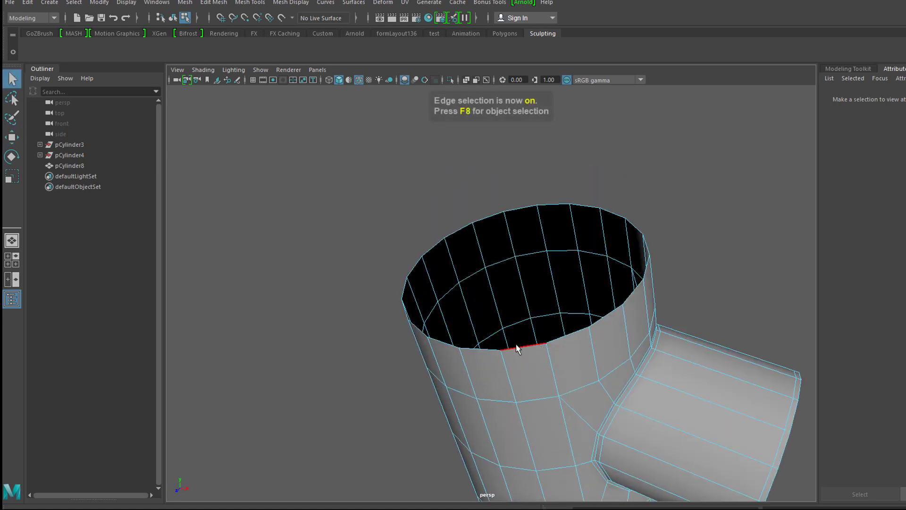
{"action": "left_click", "coordinate": [518, 349]}
{"action": "left_click_drag", "start_coordinate": [514, 348], "coordinate": [573, 331], "text": "alt"}
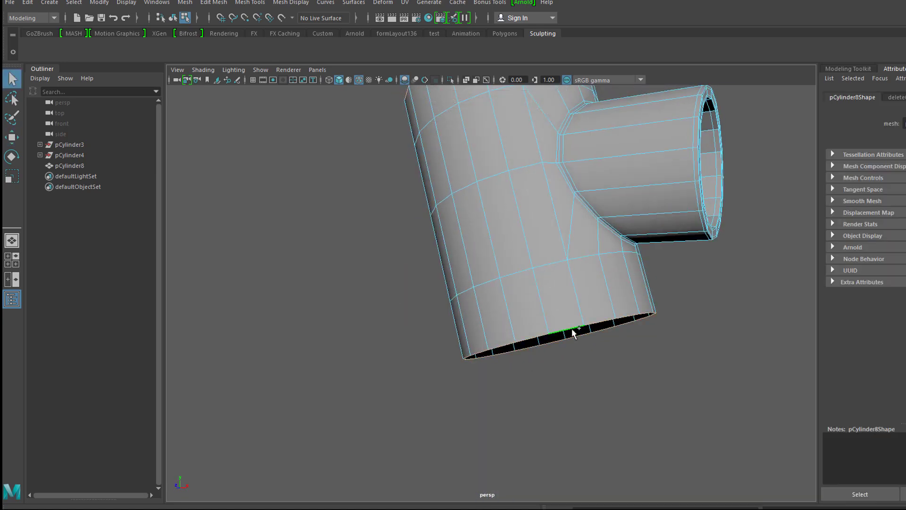
{"action": "key", "text": "ctrl+e"}
{"action": "left_click_drag", "start_coordinate": [571, 280], "coordinate": [628, 340], "text": "alt"}
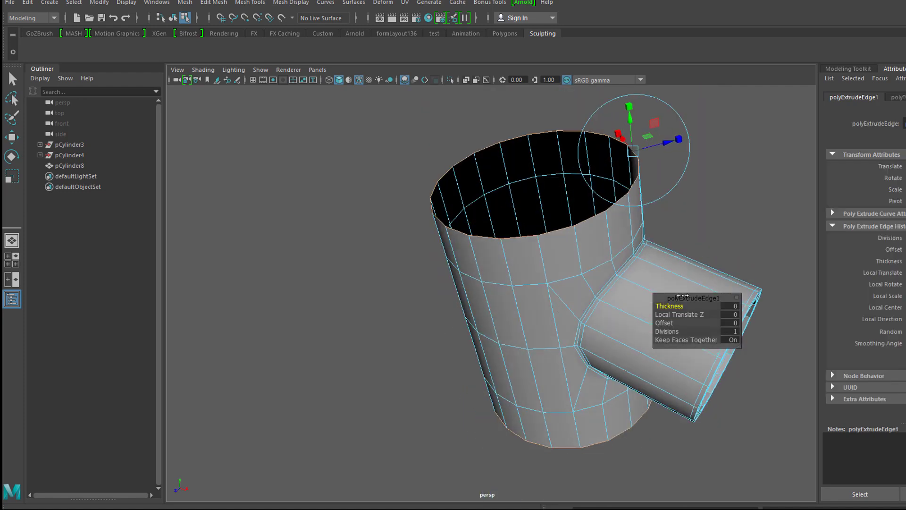
{"action": "left_click_drag", "start_coordinate": [660, 305], "coordinate": [650, 302]}
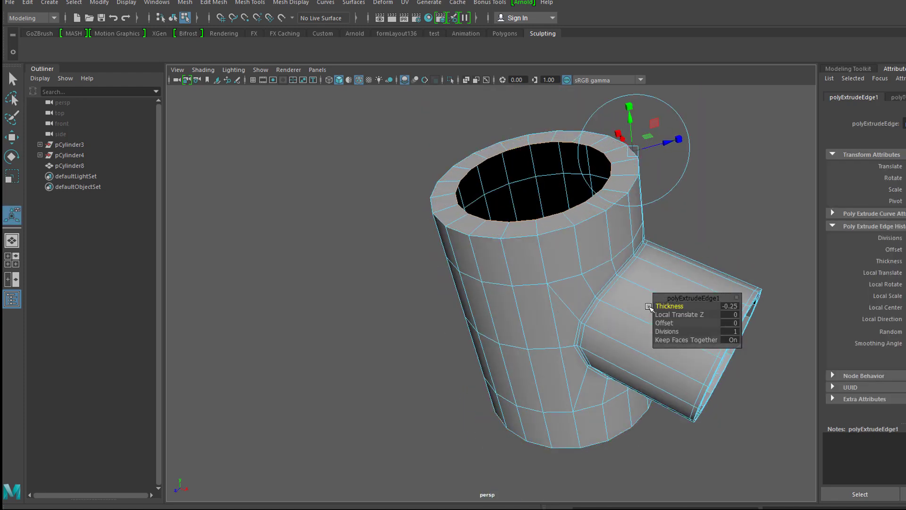
Bridge the inner border loops at the two ends of the tall pipe to build its inner wall
{"action": "left_click_drag", "start_coordinate": [501, 284], "coordinate": [481, 208], "text": "alt"}
{"action": "key", "text": "ctrl+b"}
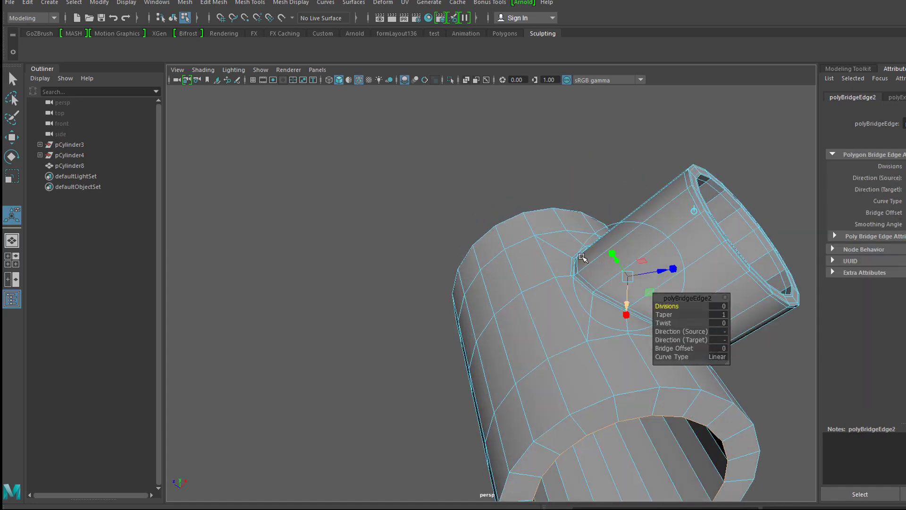
{"action": "left_click_drag", "start_coordinate": [519, 291], "coordinate": [532, 229], "text": "alt"}
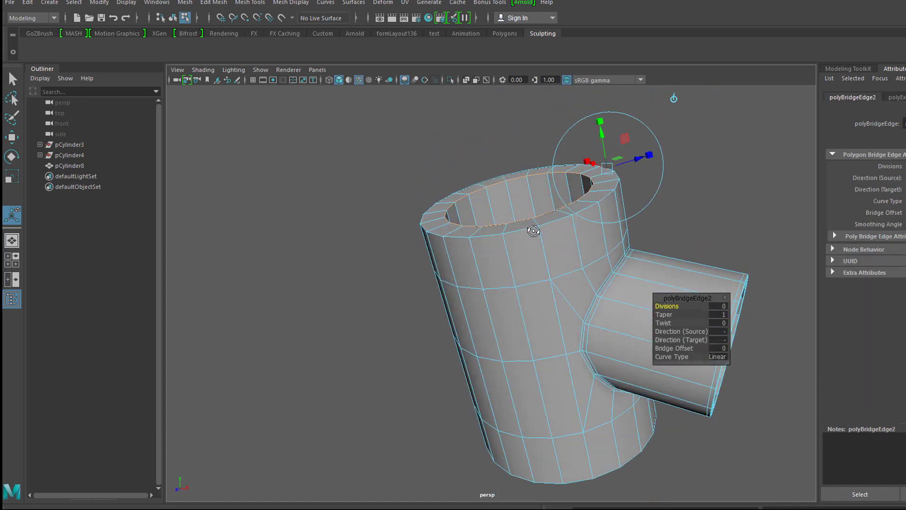
Try to cut a supporting edge loop just below the tall pipe's upper rim with the Multi-Cut tool
{"action": "key", "text": "ctrl+shift+x"}
{"action": "scroll", "coordinate": [538, 240], "scroll_direction": "up", "scroll_amount": 3}
{"action": "left_click", "coordinate": [565, 193], "text": "ctrl"}
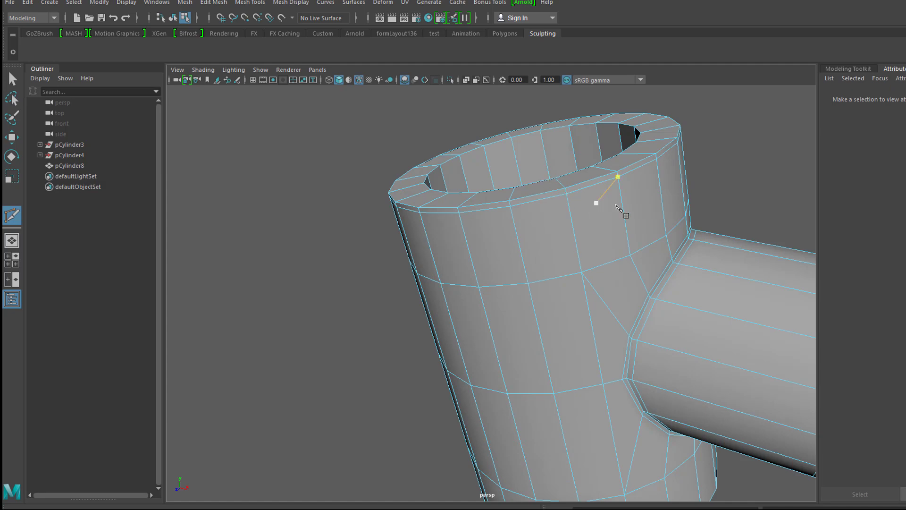
{"action": "left_click_drag", "start_coordinate": [620, 210], "coordinate": [687, 188], "text": "alt"}
{"action": "key", "text": "ctrl+z"}
{"action": "left_click_drag", "start_coordinate": [583, 280], "coordinate": [560, 289], "text": "alt"}
{"action": "key", "text": "ctrl+z"}
Select the outer and inner rim edge loops at both ends of the tall pipe and bevel them narrowly
{"action": "key", "text": "q"}
{"action": "key", "text": "F10"}
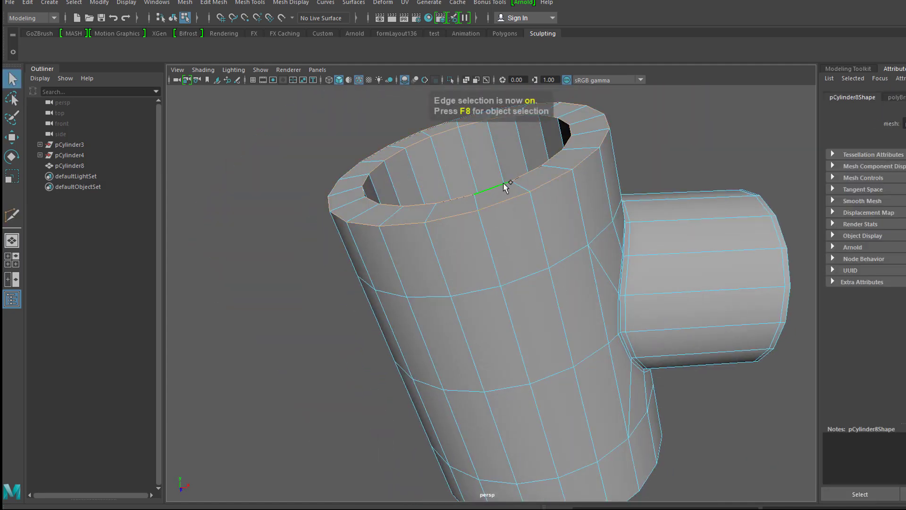
{"action": "left_click_drag", "start_coordinate": [505, 186], "coordinate": [505, 318], "text": "alt"}
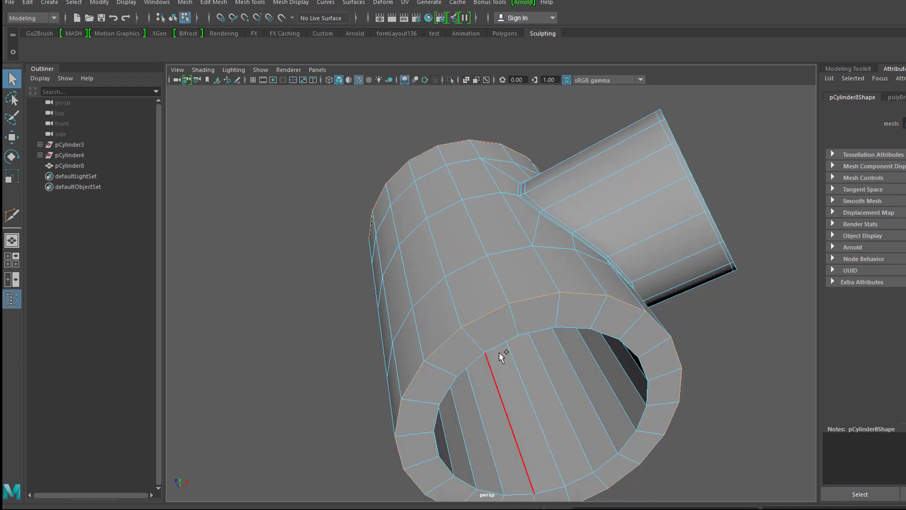
{"action": "key", "text": "ctrl+b"}
{"action": "left_click_drag", "start_coordinate": [520, 259], "coordinate": [653, 382]}
{"action": "key", "text": "q"}
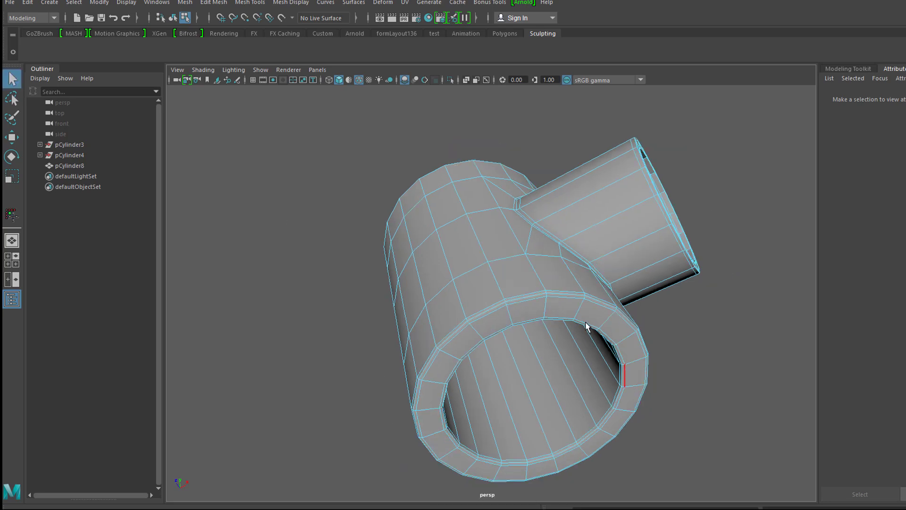
Return to object selection, turn on smooth preview for the pipe junction and deselect it
{"action": "key", "text": "F8"}
{"action": "left_click_drag", "start_coordinate": [586, 326], "coordinate": [519, 250], "text": "alt"}
{"action": "key", "text": "3"}
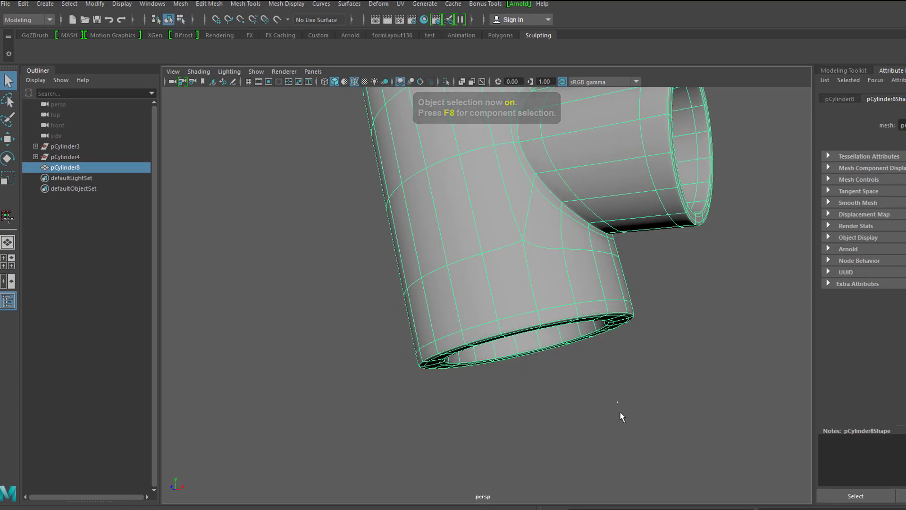
{"action": "left_click", "coordinate": [625, 413]}
Examine the smoothed pipe junction's topology around the branch seam, the rims and the hollow interior from several angles
{"action": "right_click_drag", "start_coordinate": [625, 413], "coordinate": [616, 150], "text": "alt"}
{"action": "left_click_drag", "start_coordinate": [614, 156], "coordinate": [562, 255], "text": "alt"}
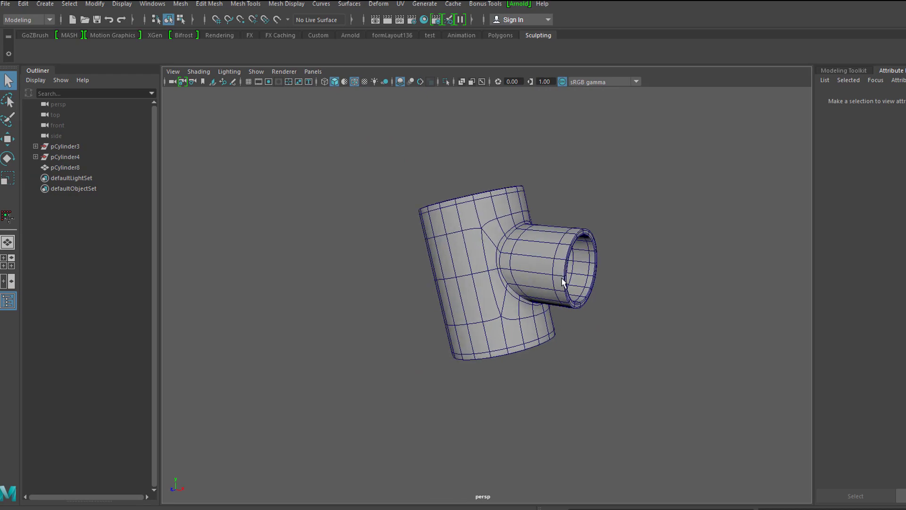
{"action": "scroll", "coordinate": [601, 219], "scroll_direction": "up", "scroll_amount": 5}
{"action": "left_click_drag", "start_coordinate": [612, 302], "coordinate": [560, 269], "text": "alt"}
{"action": "scroll", "coordinate": [565, 264], "scroll_direction": "down", "scroll_amount": 5}
{"action": "middle_click_drag", "start_coordinate": [559, 269], "coordinate": [564, 276], "text": "alt"}
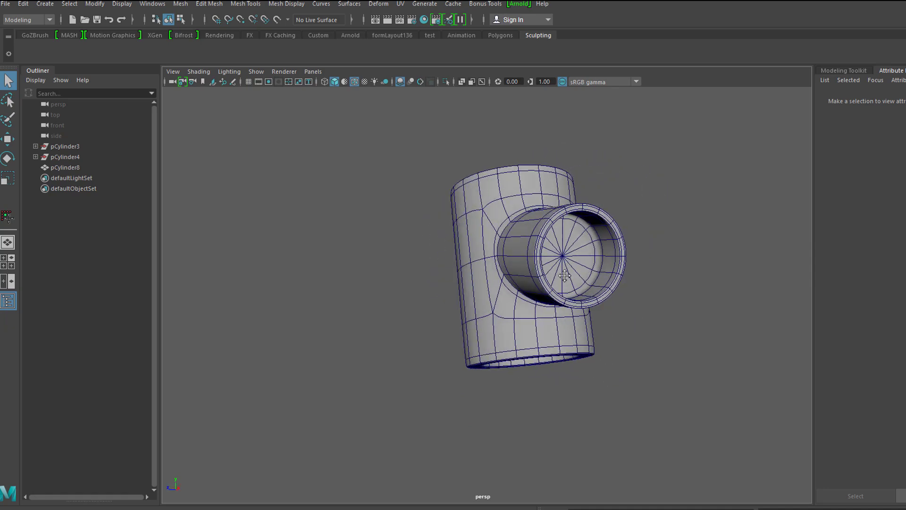
{"action": "left_click_drag", "start_coordinate": [552, 299], "coordinate": [567, 300], "text": "alt"}
{"action": "right_click_drag", "start_coordinate": [491, 304], "coordinate": [561, 295], "text": "alt"}
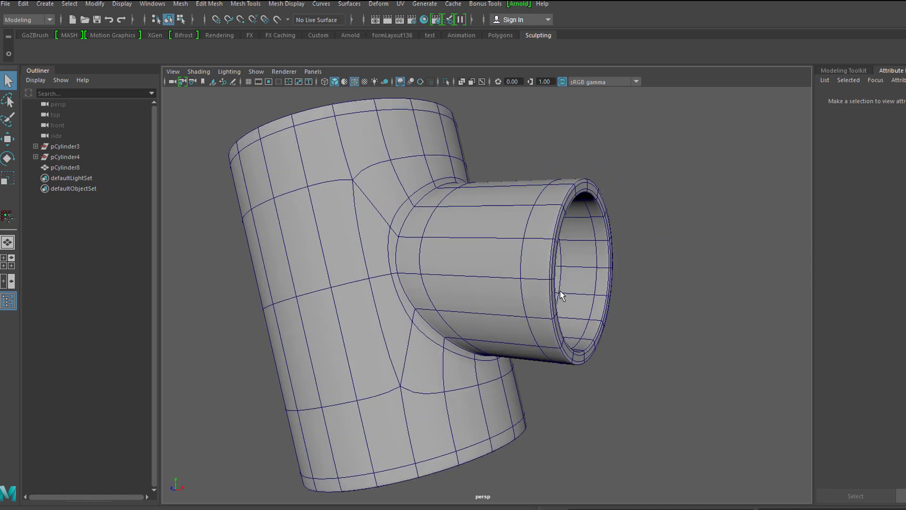
{"action": "middle_click_drag", "start_coordinate": [560, 294], "coordinate": [618, 307], "text": "alt"}
{"action": "right_click_drag", "start_coordinate": [618, 308], "coordinate": [544, 292], "text": "alt"}
{"action": "left_click_drag", "start_coordinate": [549, 312], "coordinate": [495, 297], "text": "alt"}
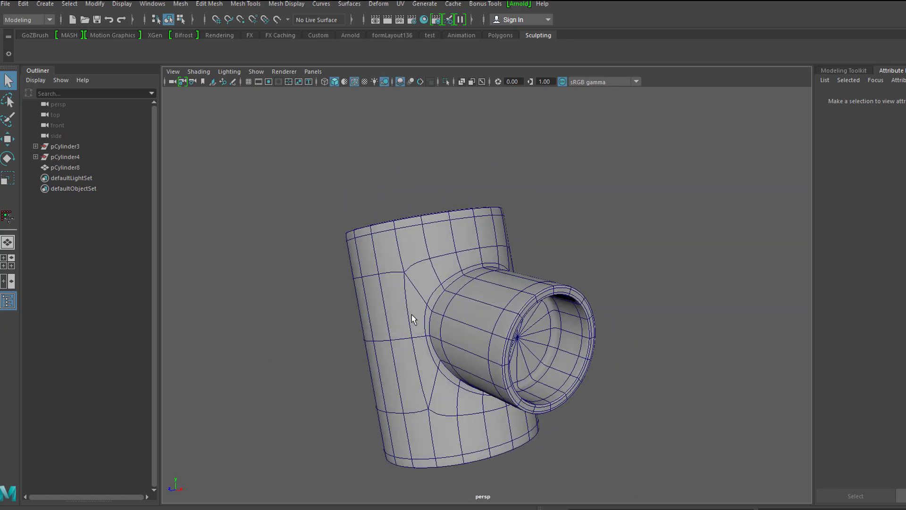
Turn off Wireframe on Shaded and view the smoothed pipe junction with plain shading
{"action": "left_click_drag", "start_coordinate": [401, 264], "coordinate": [655, 326], "text": "alt"}
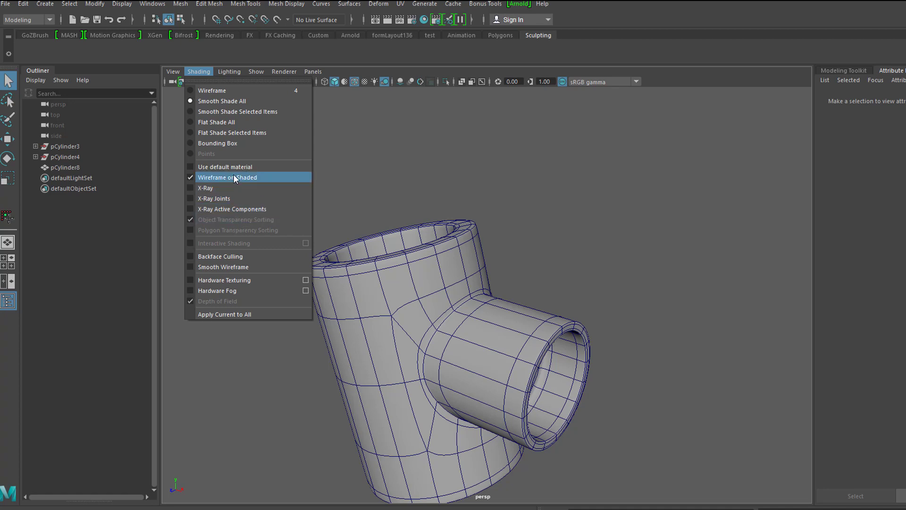
{"action": "left_click", "coordinate": [233, 174]}
{"action": "mouse_move", "coordinate": [359, 289]}
{"action": "left_mouse_down", "text": "alt"}
{"action": "mouse_move", "coordinate": [432, 317]}
{"action": "mouse_move", "coordinate": [348, 301]}
{"action": "mouse_move", "coordinate": [263, 302]}
{"action": "mouse_move", "coordinate": [346, 317]}
{"action": "mouse_move", "coordinate": [482, 318]}
{"action": "mouse_move", "coordinate": [510, 360]}
{"action": "mouse_move", "coordinate": [540, 344]}
{"action": "mouse_move", "coordinate": [497, 285]}
{"action": "mouse_move", "coordinate": [410, 307]}
{"action": "mouse_move", "coordinate": [431, 364]}
{"action": "left_mouse_up", "text": "alt"}
{"action": "middle_click_drag", "start_coordinate": [431, 364], "coordinate": [430, 304], "text": "alt"}
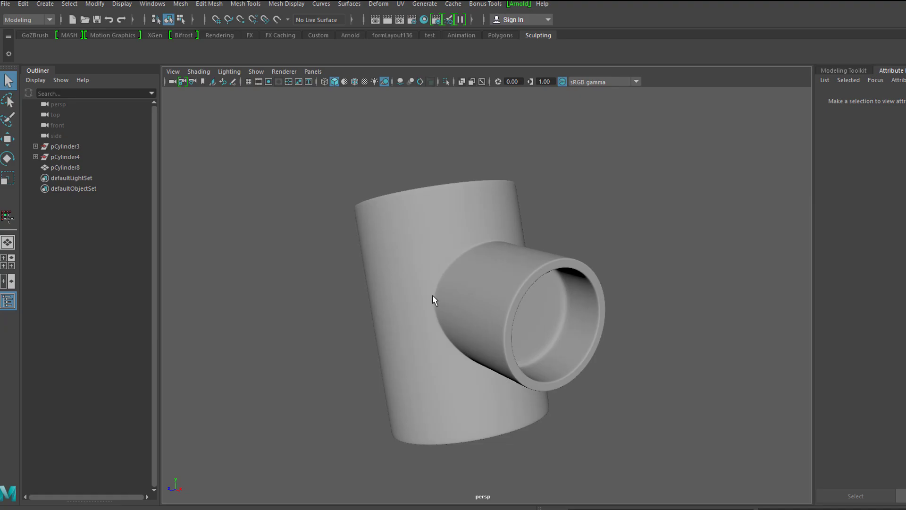